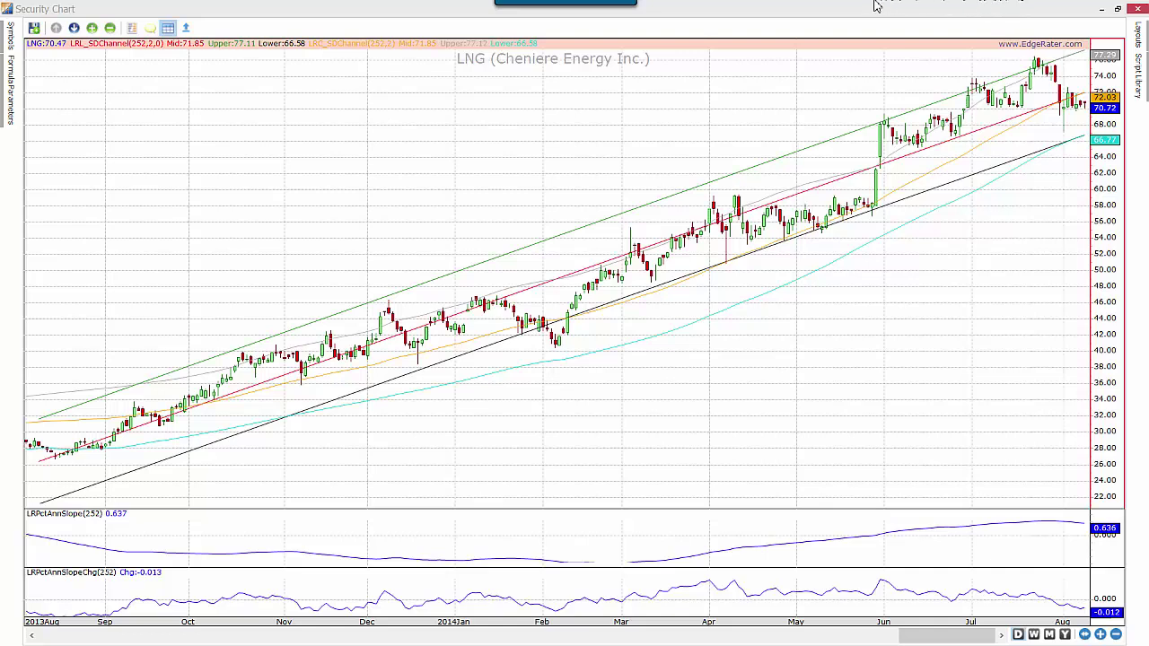
- Move the full-screen security chart out of the way and maximize the main EdgeRater window
{"action": "mouse_move", "coordinate": [527, 8]}
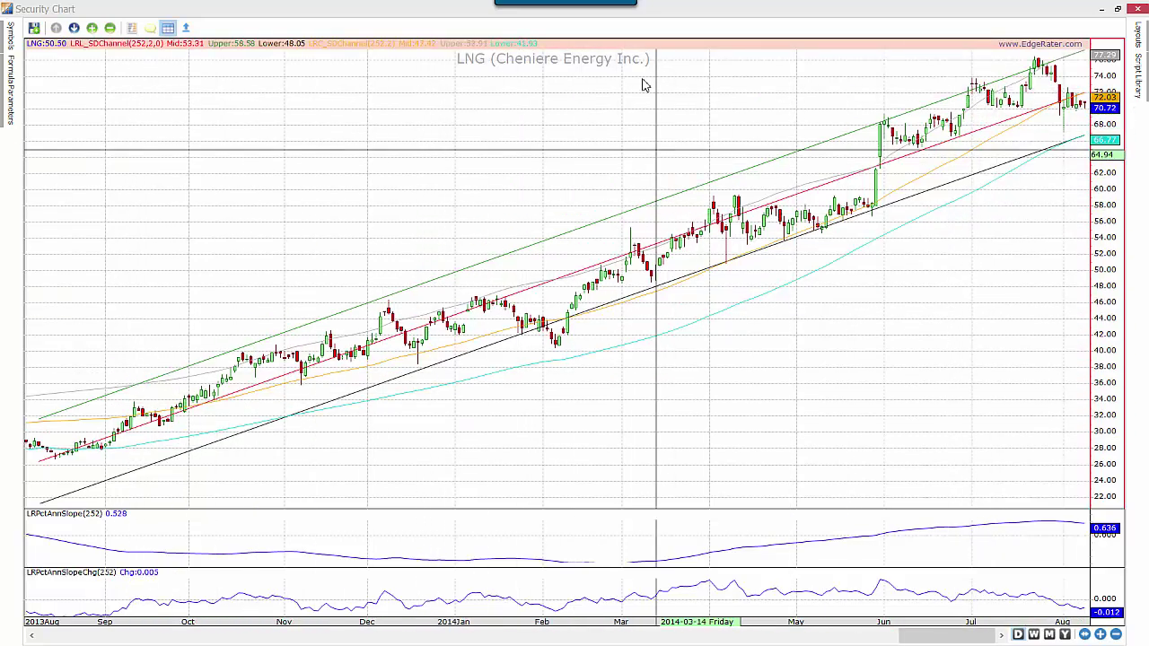
{"action": "double_click", "coordinate": [759, 14]}
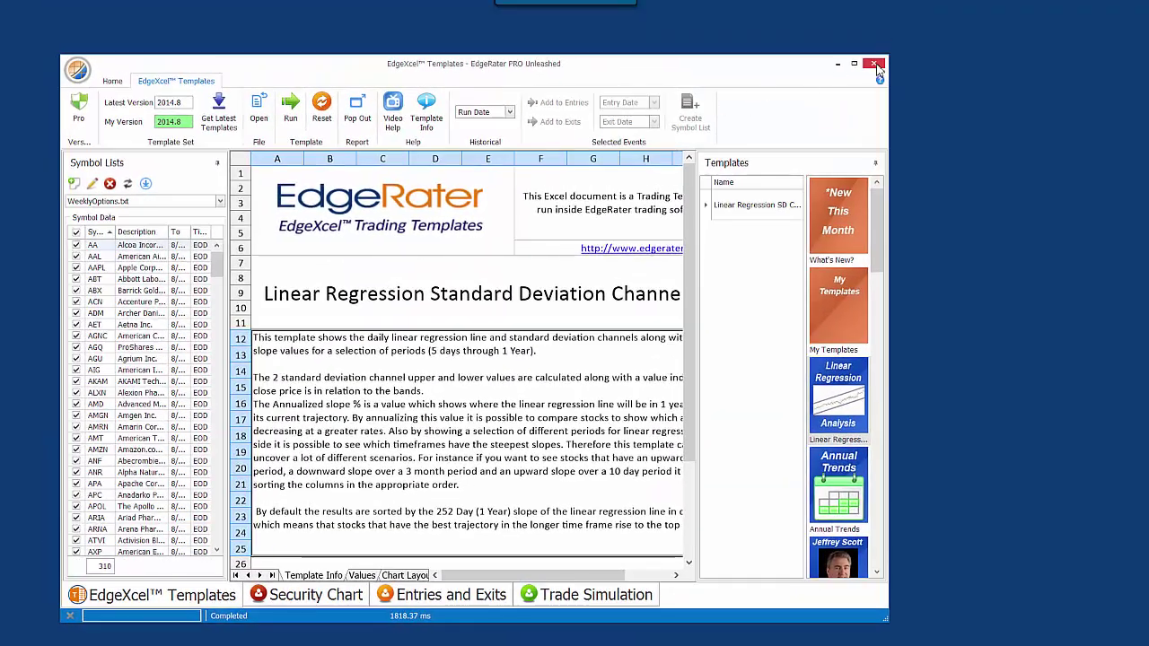
{"action": "left_click", "coordinate": [855, 64]}
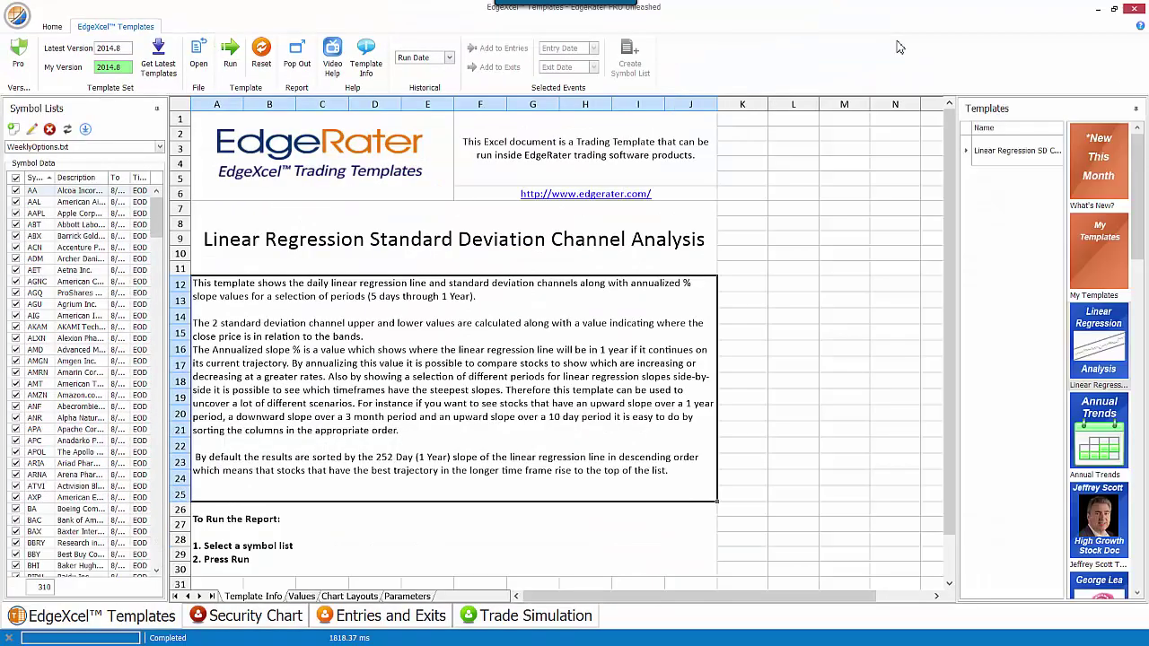
- Run the Linear Regression SD Channel template from the Linear Regression Analysis category, and collapse the Symbol Lists and Templates panes
{"action": "left_click", "coordinate": [1107, 336]}
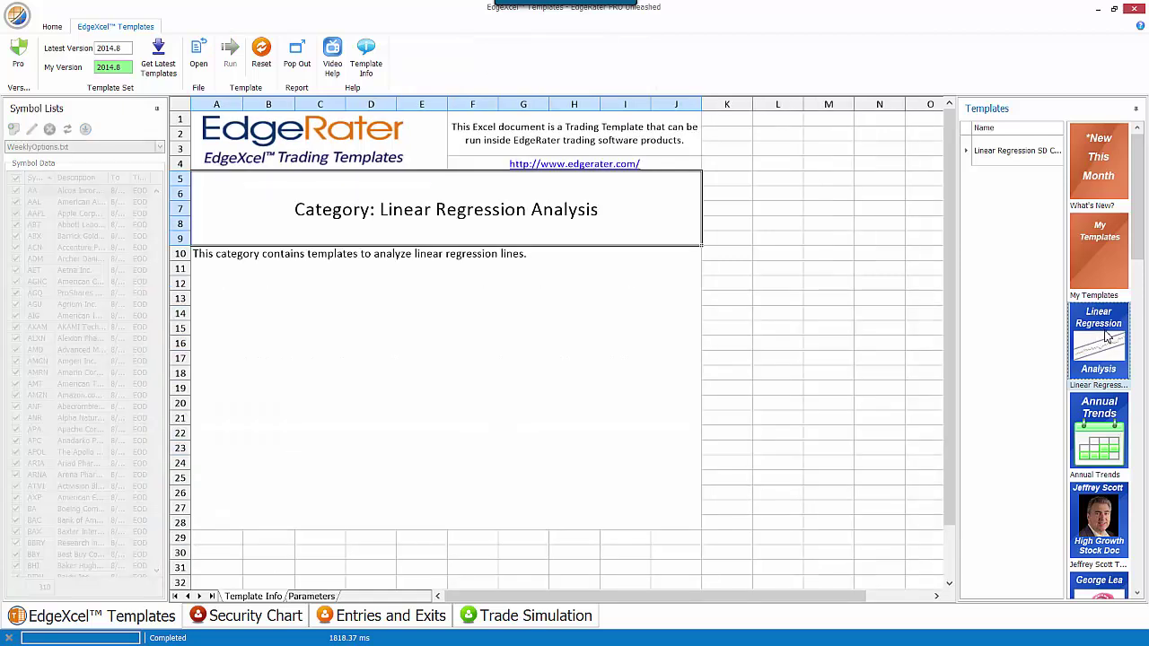
{"action": "left_click", "coordinate": [1021, 154]}
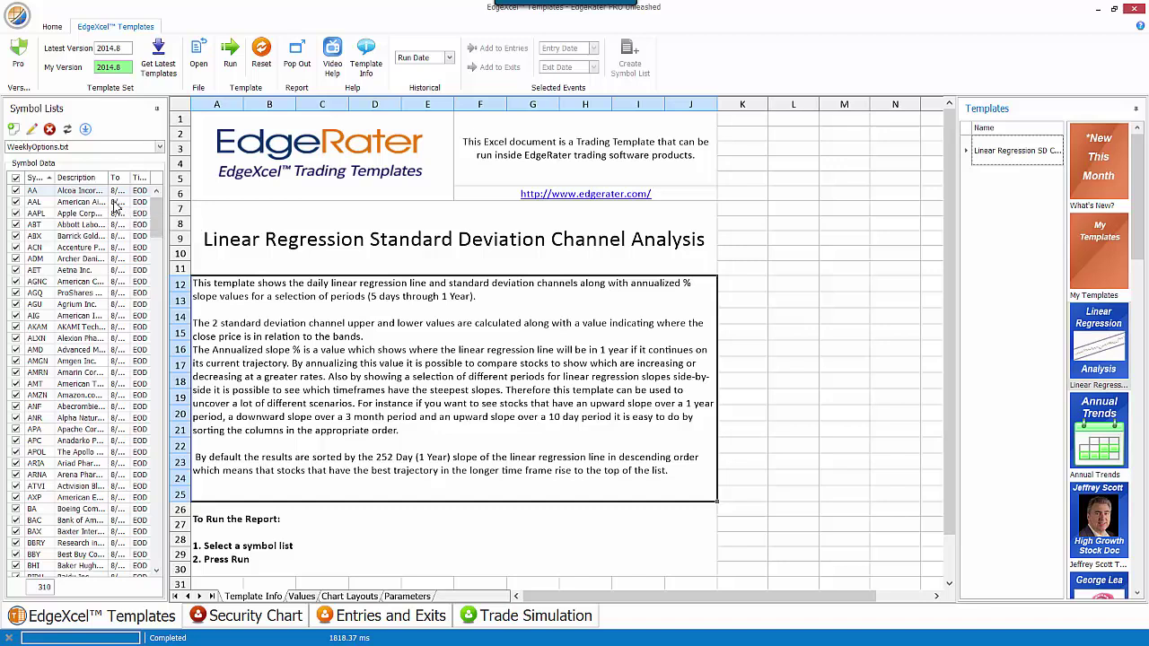
{"action": "left_click", "coordinate": [230, 59]}
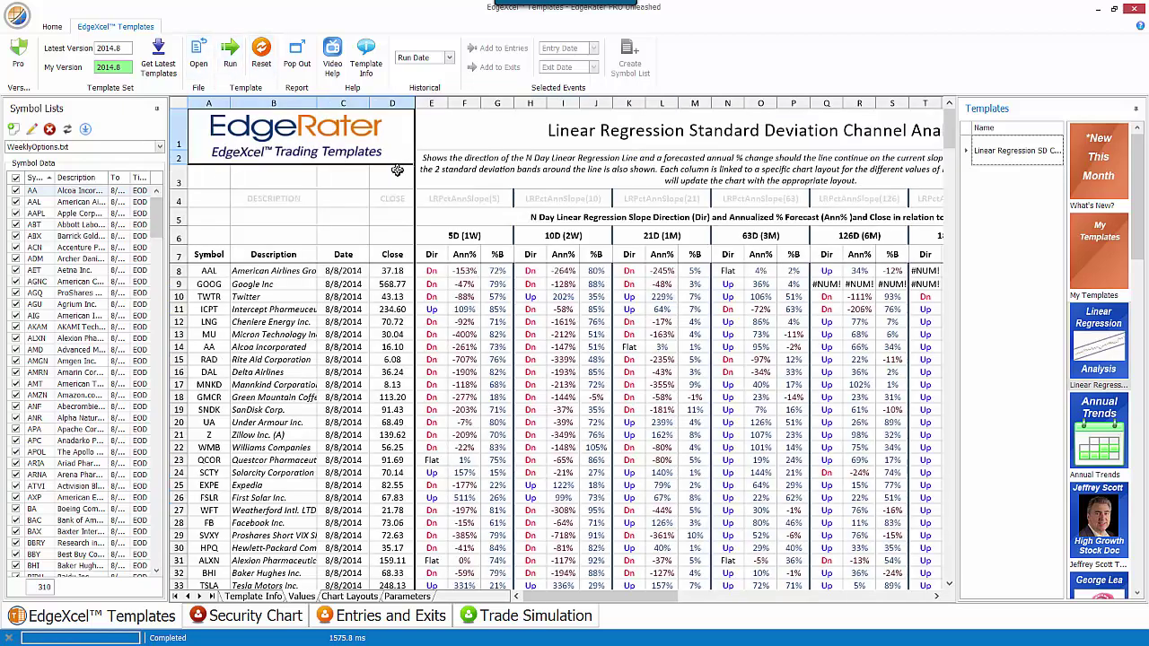
{"action": "left_click", "coordinate": [156, 109]}
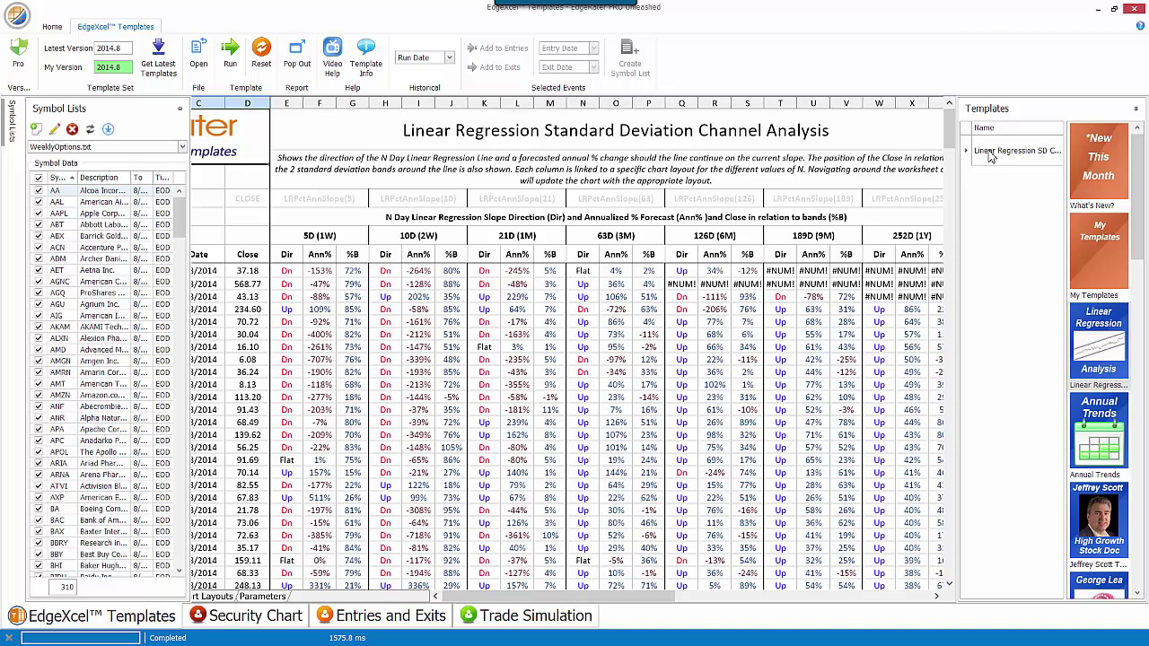
{"action": "left_click", "coordinate": [1135, 108]}
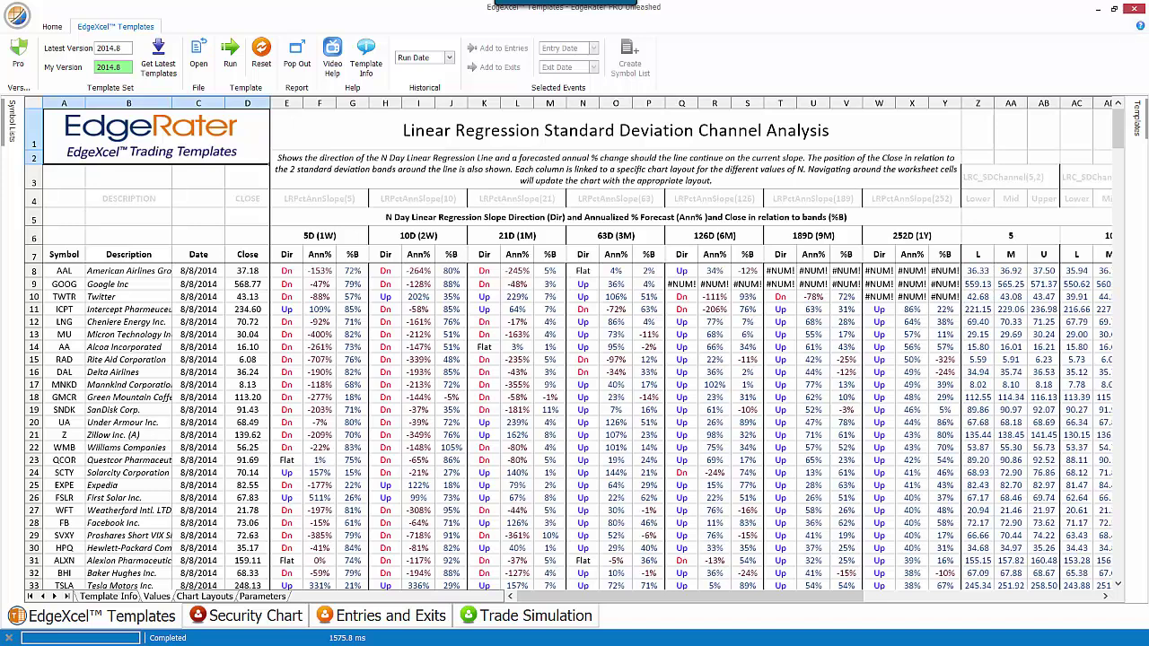
- Float the security chart on top of the results sheet and load ICPT's 252-day channel chart
{"action": "left_click_drag", "start_coordinate": [1147, 0], "coordinate": [300, 127]}
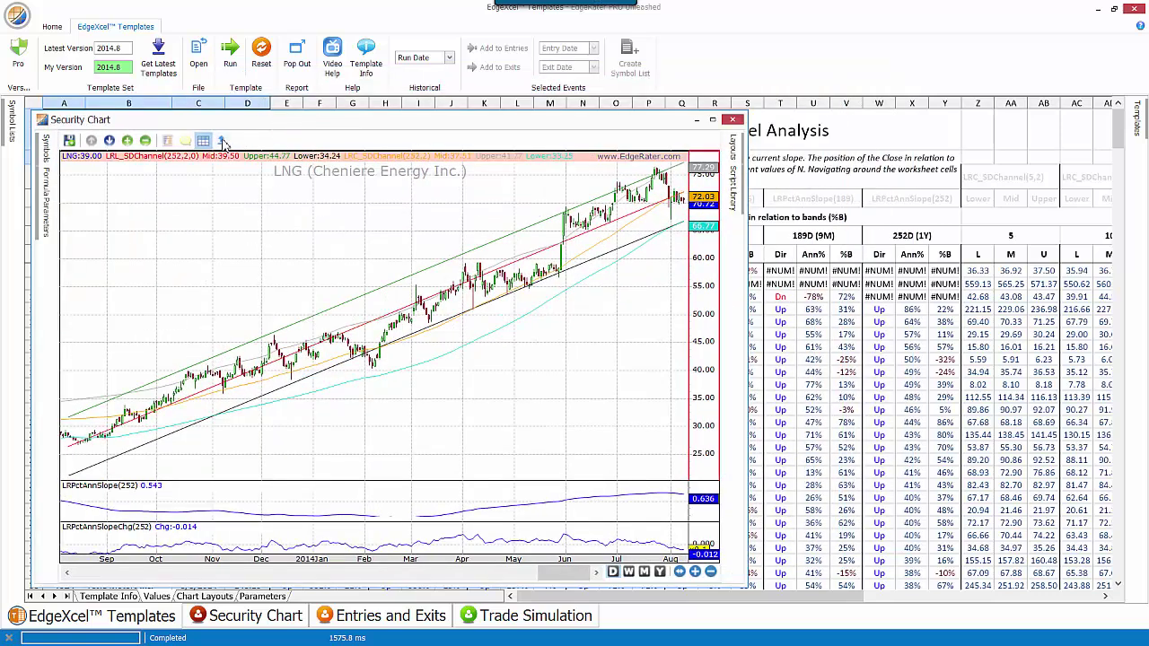
{"action": "left_click", "coordinate": [220, 141]}
{"action": "left_click", "coordinate": [912, 311]}
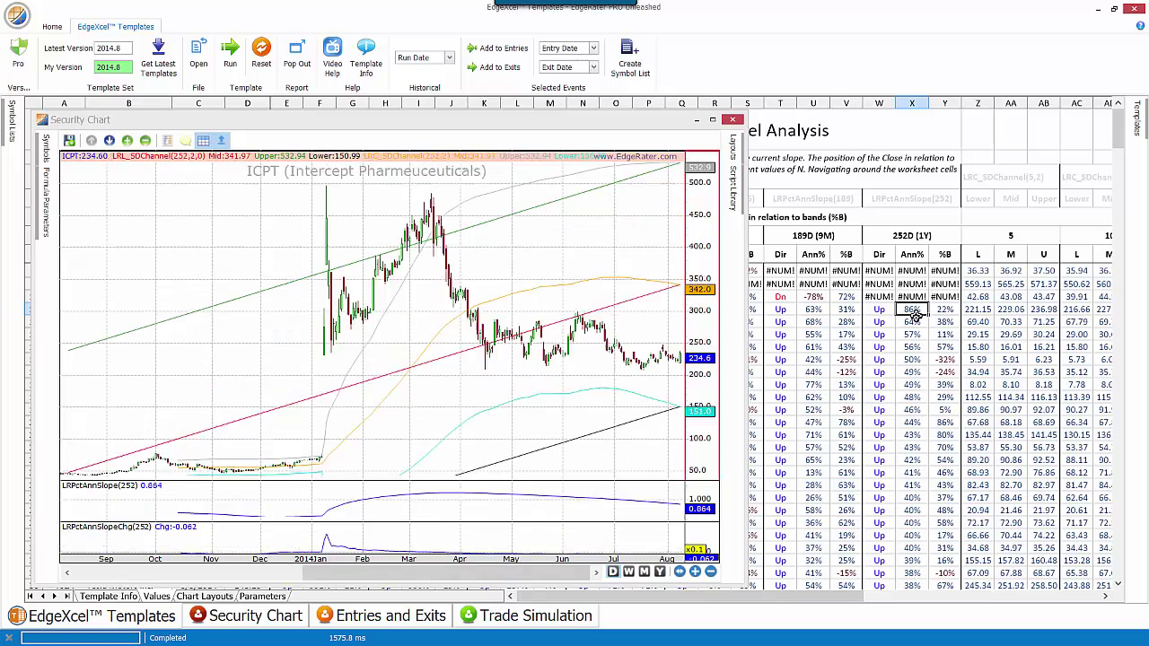
- Compare the 252-day regression channel charts of ICPT, LNG, MU and RAD, ending on LNG
{"action": "key", "text": "Left"}
{"action": "key", "text": "Right"}
{"action": "key", "text": "Down"}
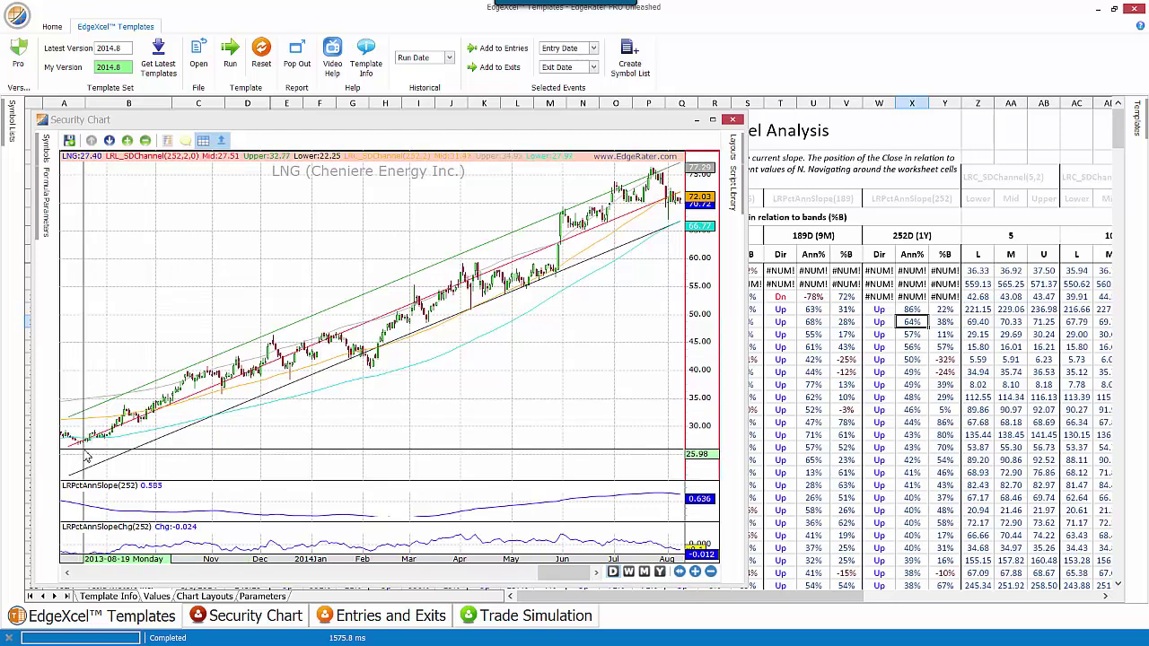
{"action": "key", "text": "Down"}
{"action": "left_click", "coordinate": [913, 359]}
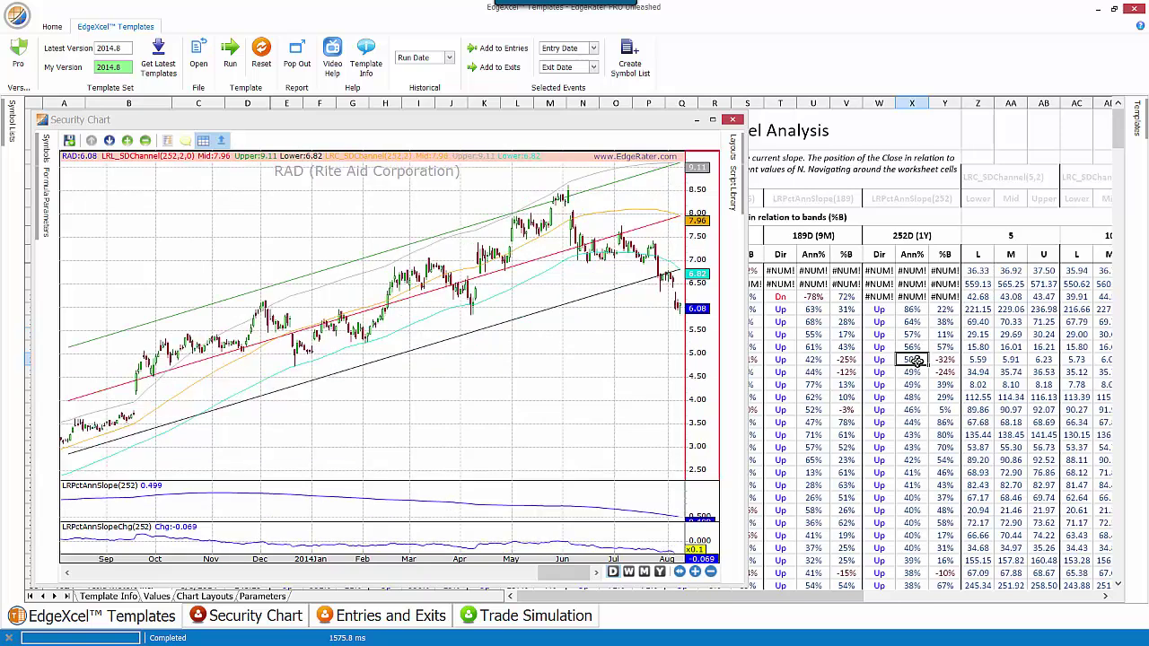
{"action": "left_click", "coordinate": [915, 337]}
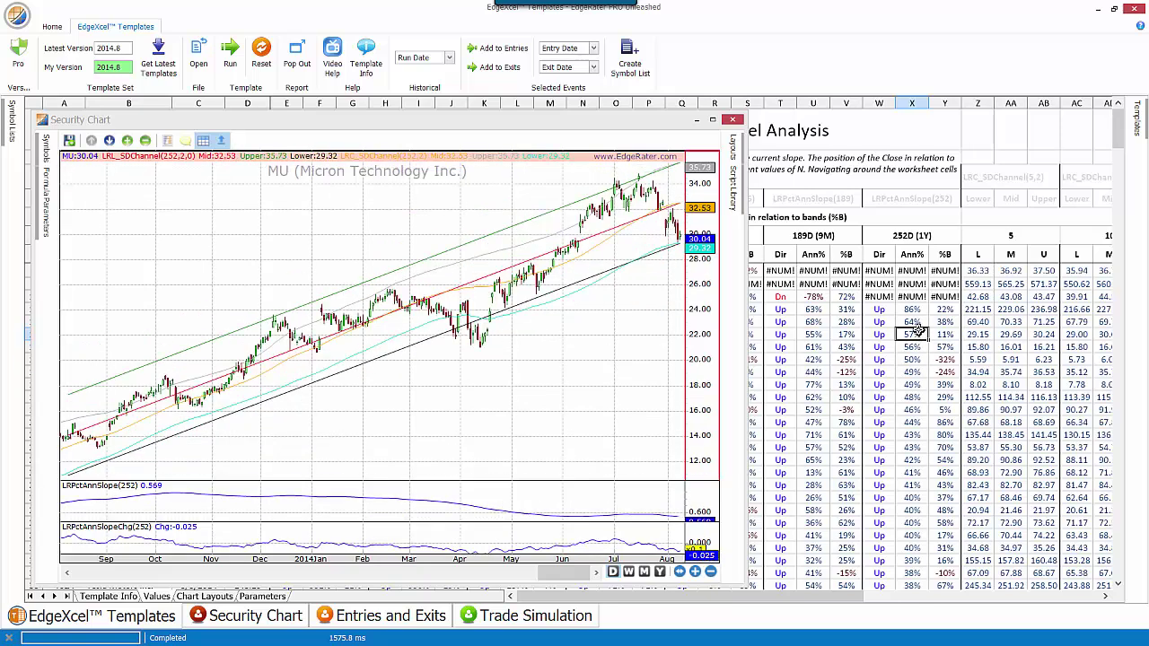
{"action": "left_click", "coordinate": [914, 320]}
{"action": "left_click", "coordinate": [915, 309]}
{"action": "left_click", "coordinate": [915, 322]}
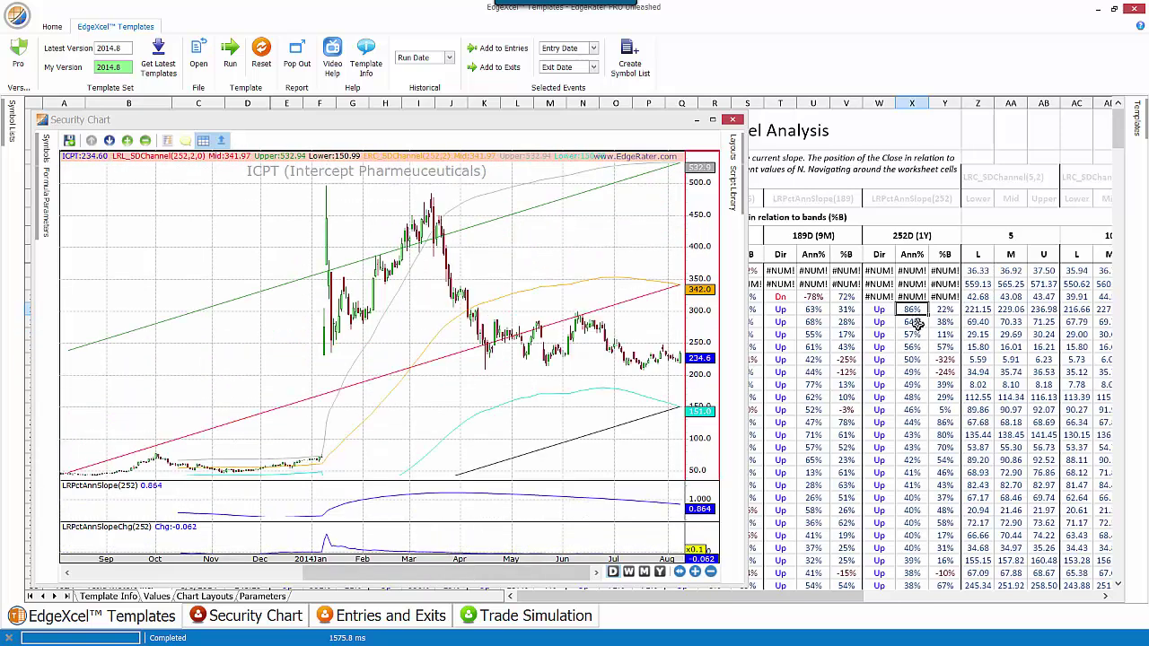
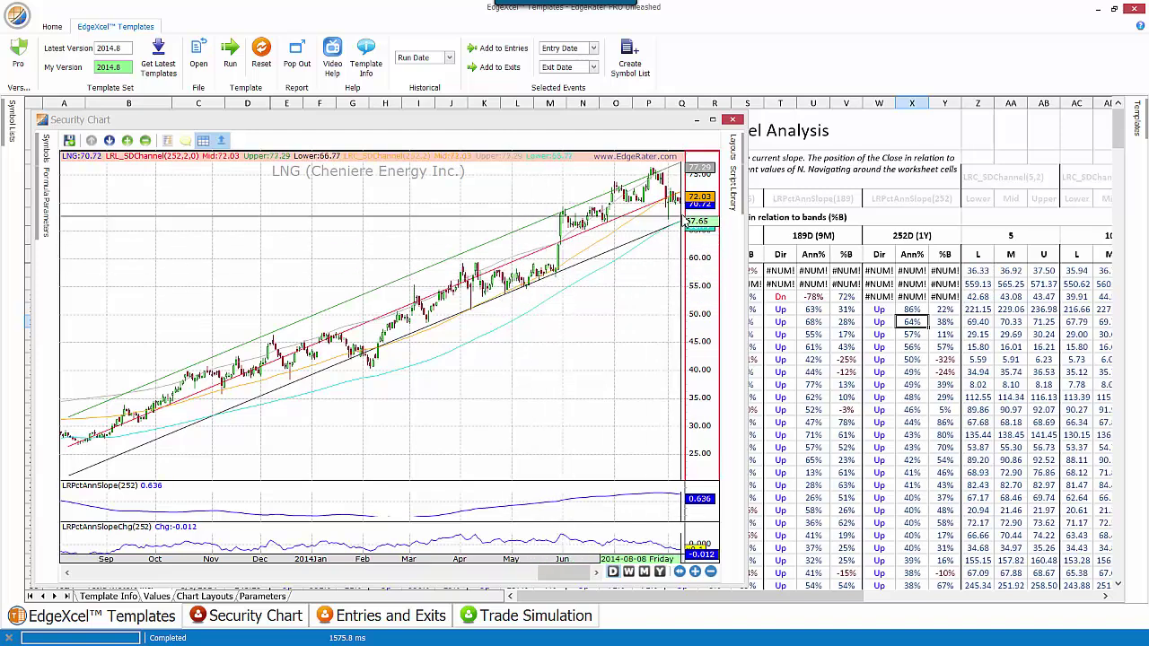
- Step through the charts linked to the 252-day annualized slope column, from ICPT to GMCR
{"action": "left_click", "coordinate": [912, 309]}
{"action": "key", "text": "Down"}
{"action": "key", "text": "Down"}
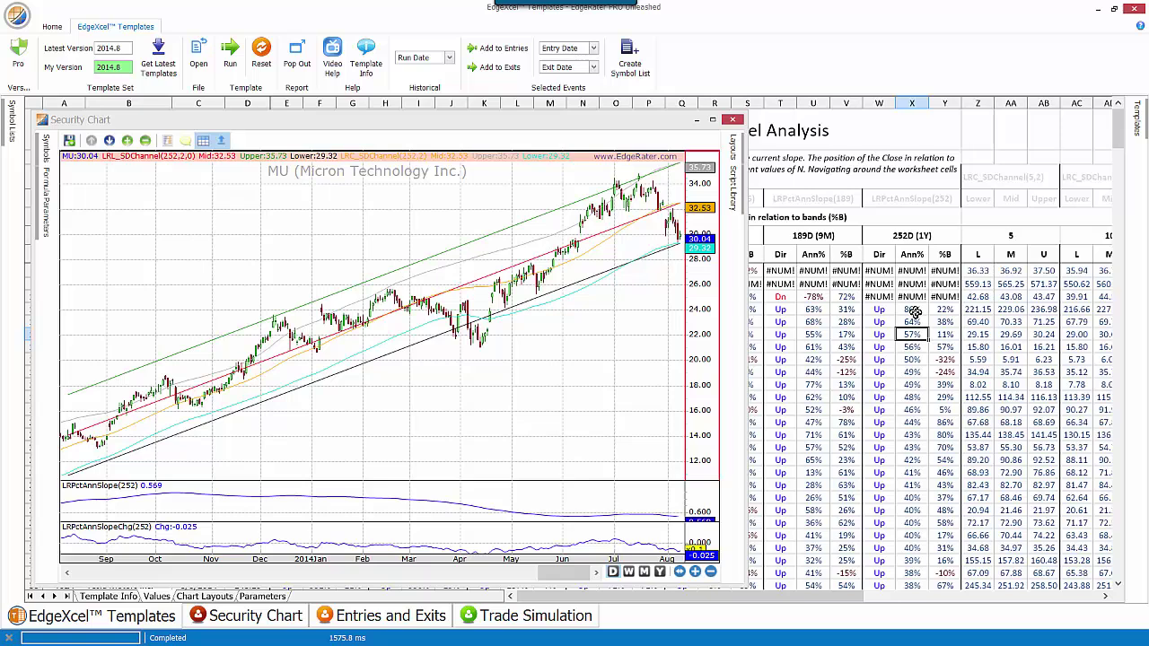
{"action": "key", "text": "Down"}
{"action": "key", "text": "Down"}
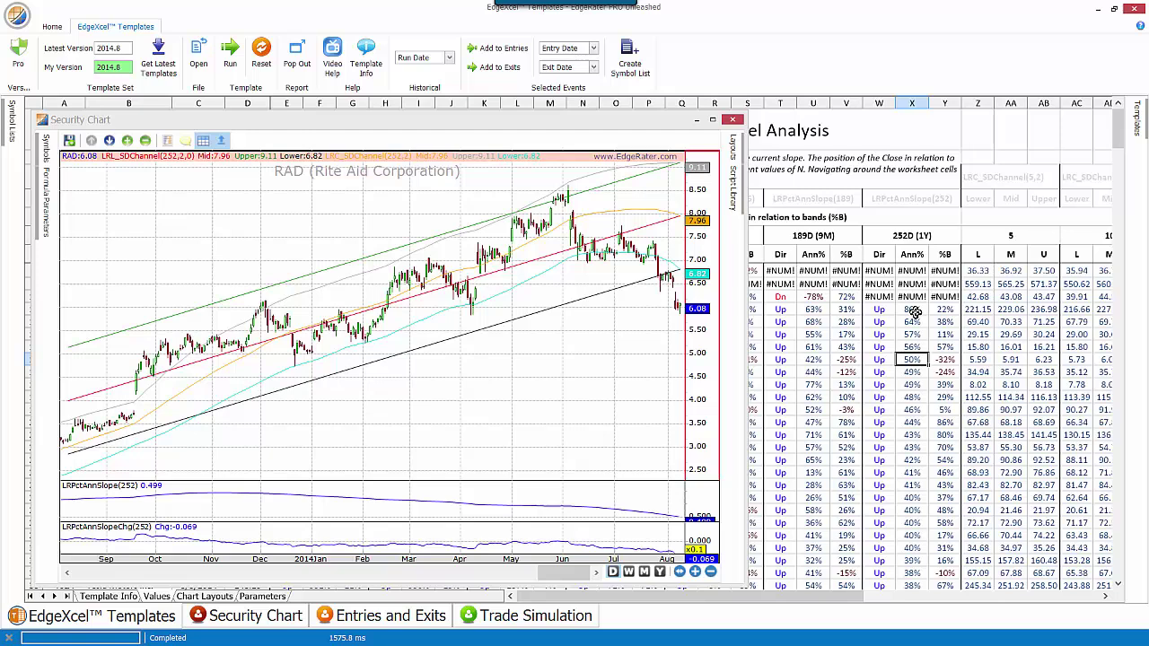
{"action": "key", "text": "Down"}
{"action": "key", "text": "Down"}
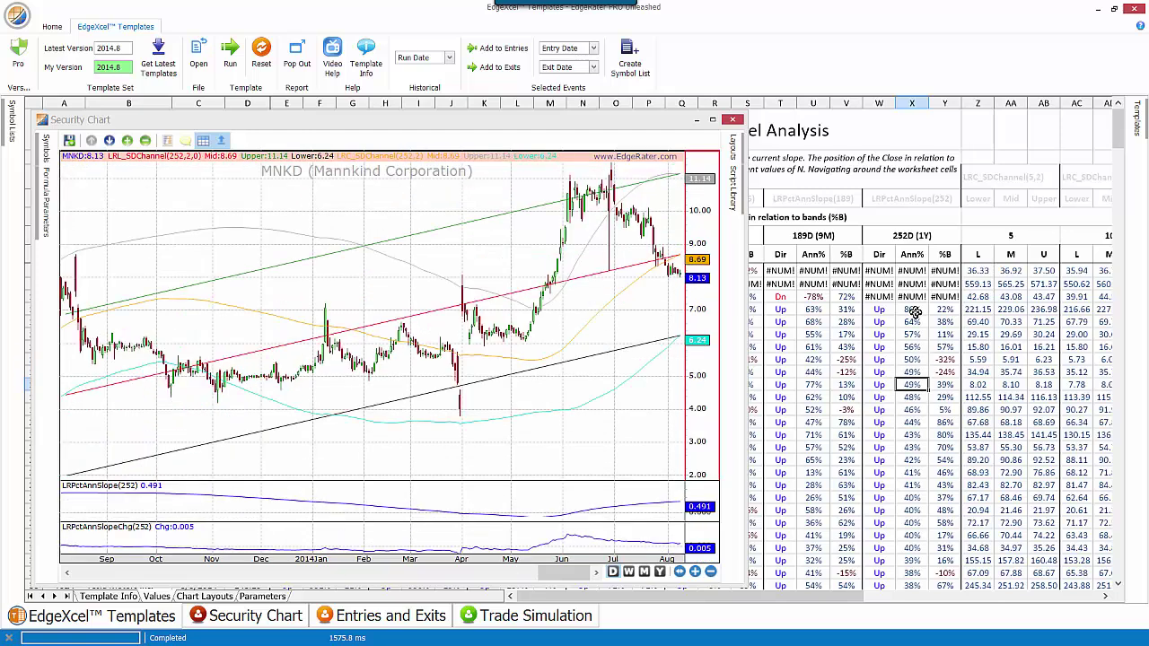
{"action": "key", "text": "Down"}
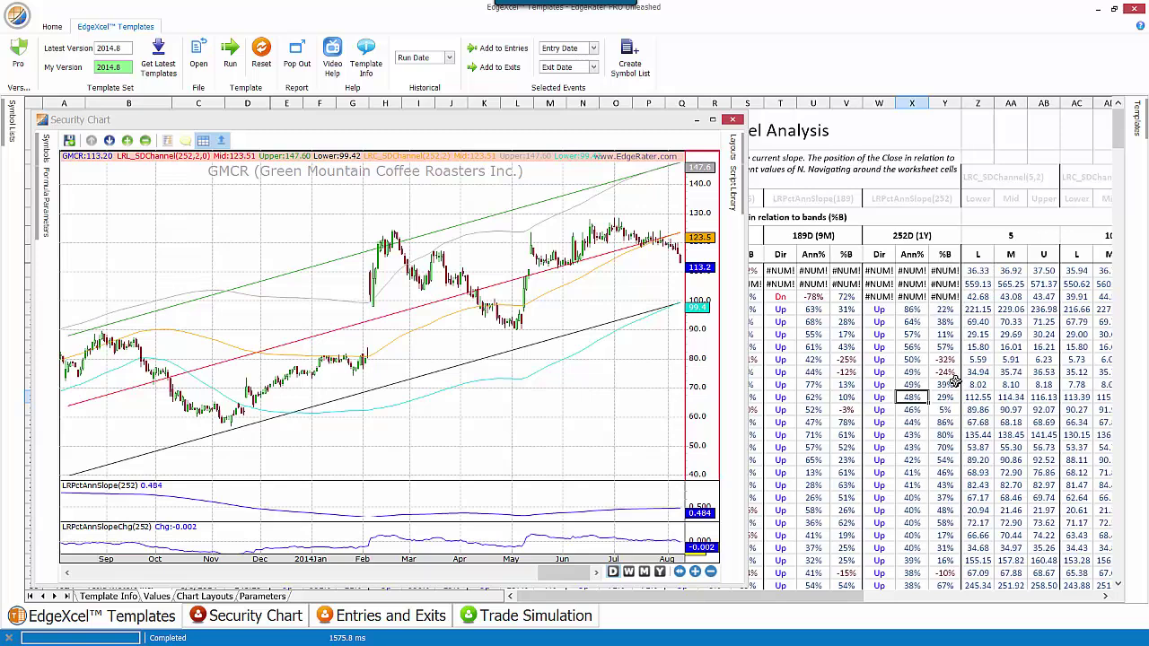
- Browse the 252-day %B values further down the list, checking VLO and the row above it, and return to LNG
{"action": "scroll", "coordinate": [948, 368], "scroll_direction": "down", "scroll_amount": 1}
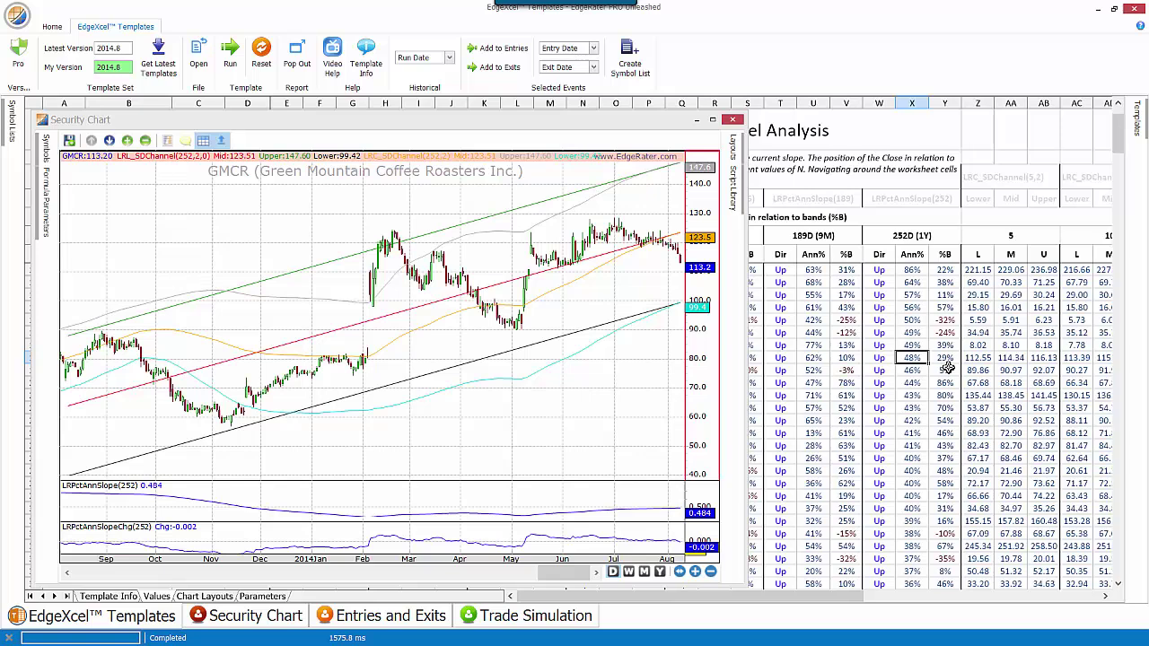
{"action": "scroll", "coordinate": [948, 368], "scroll_direction": "down", "scroll_amount": 1}
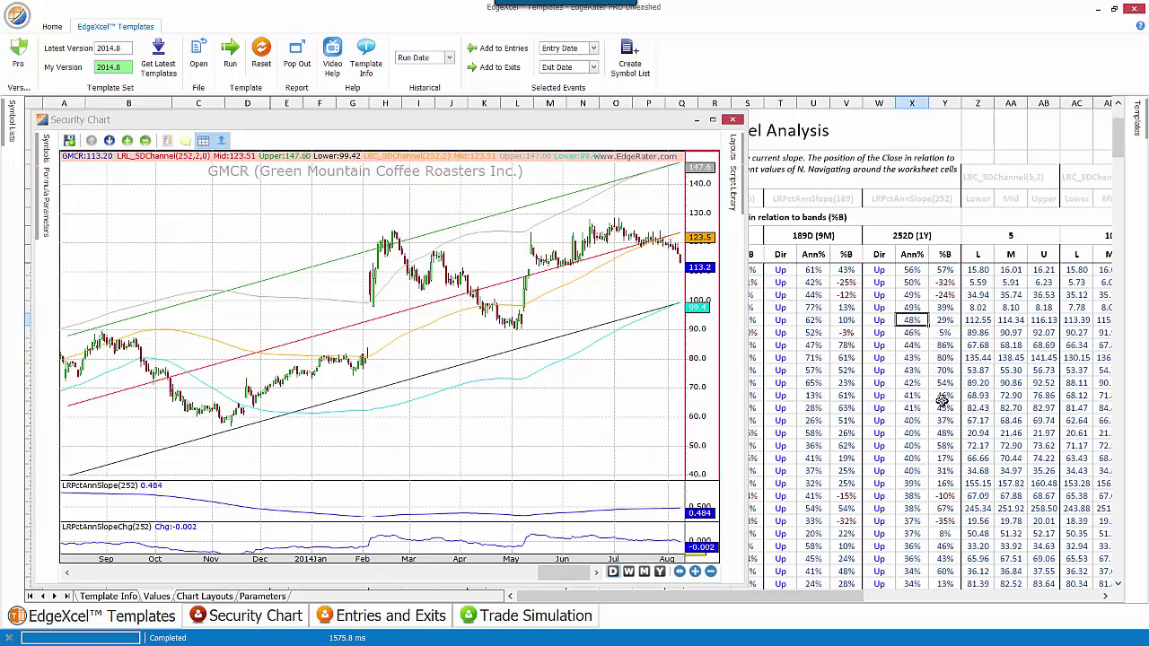
{"action": "scroll", "coordinate": [938, 388], "scroll_direction": "down", "scroll_amount": 1}
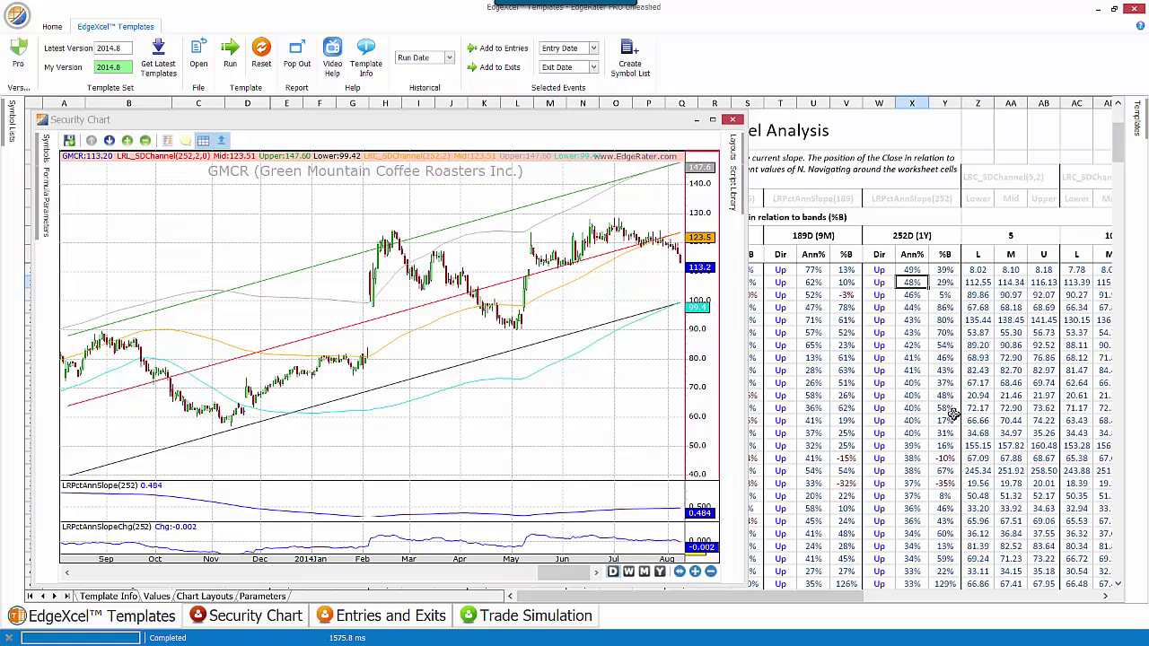
{"action": "scroll", "coordinate": [949, 415], "scroll_direction": "down", "scroll_amount": 1}
{"action": "left_click", "coordinate": [948, 459]}
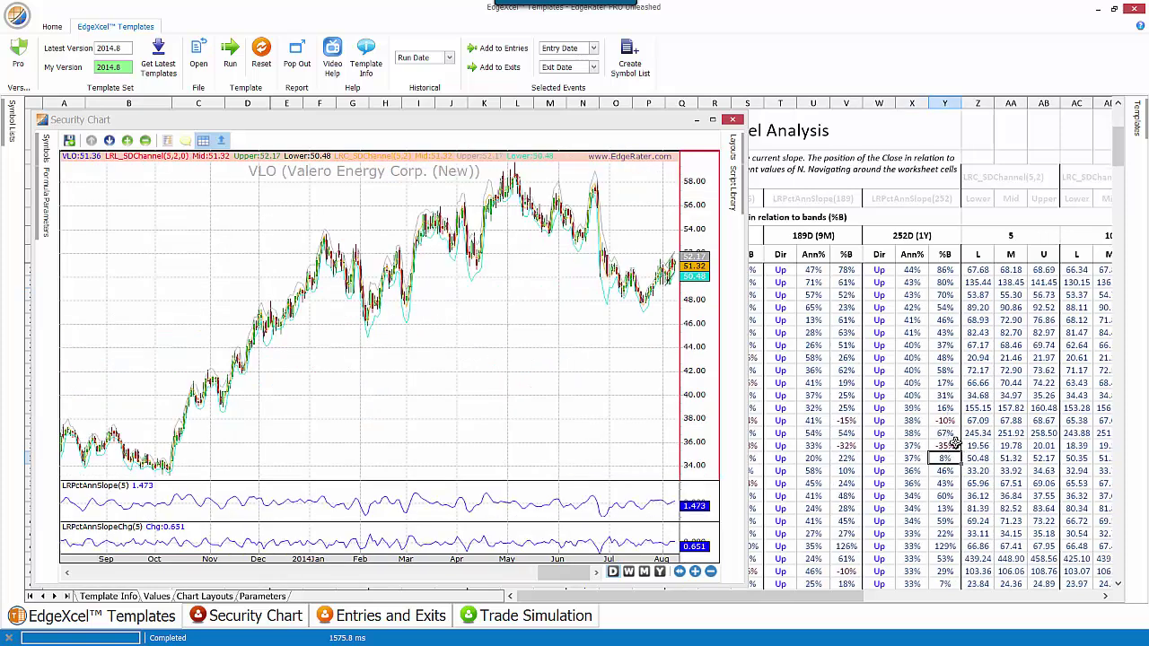
{"action": "left_click", "coordinate": [950, 444]}
{"action": "scroll", "coordinate": [953, 359], "scroll_direction": "up", "scroll_amount": 4}
{"action": "left_click", "coordinate": [944, 321]}
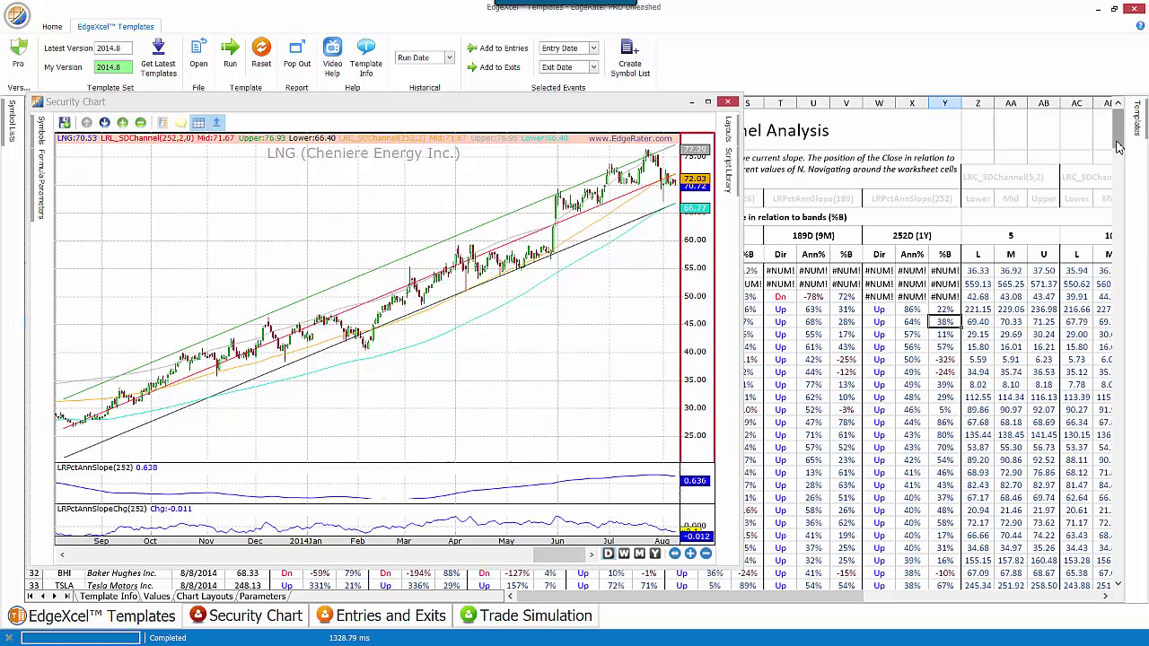
- View the 252-day channel charts of VLO and TSLA from their %B values
{"action": "scroll", "coordinate": [1117, 146], "scroll_direction": "down", "scroll_amount": 2}
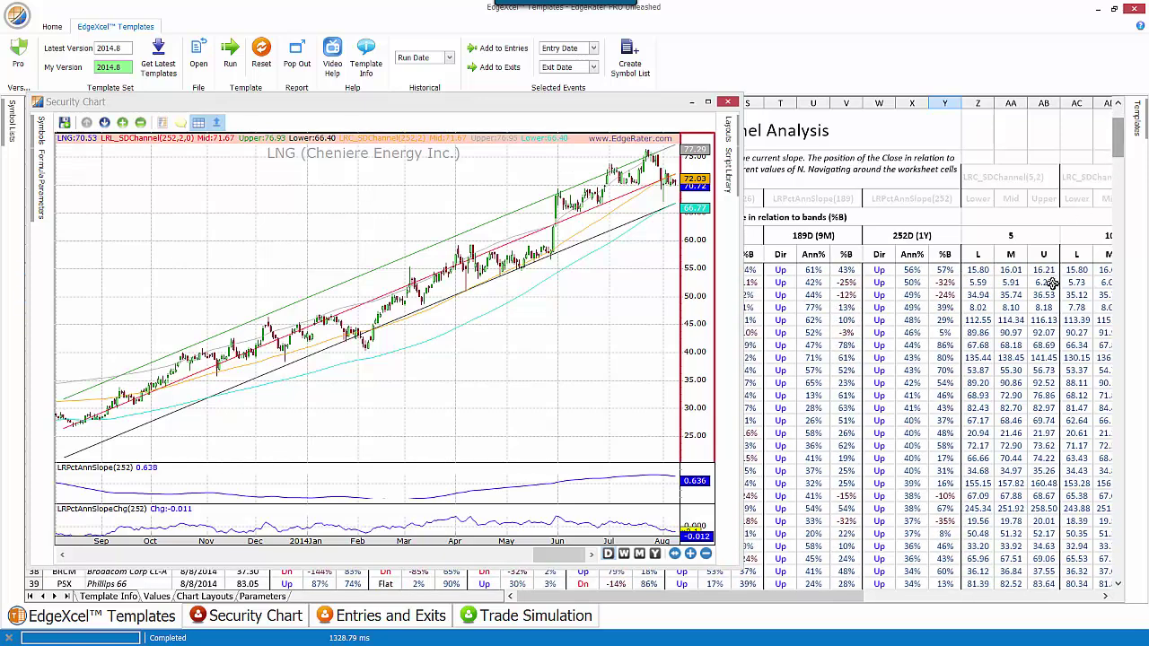
{"action": "left_click", "coordinate": [948, 534]}
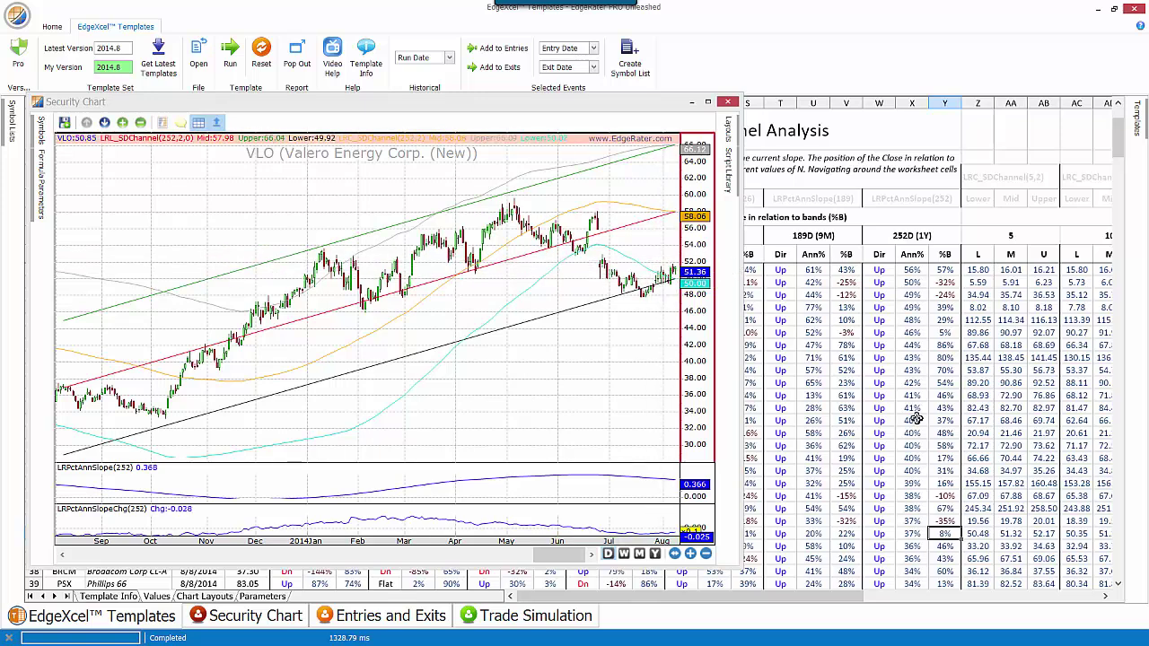
{"action": "left_click", "coordinate": [944, 508]}
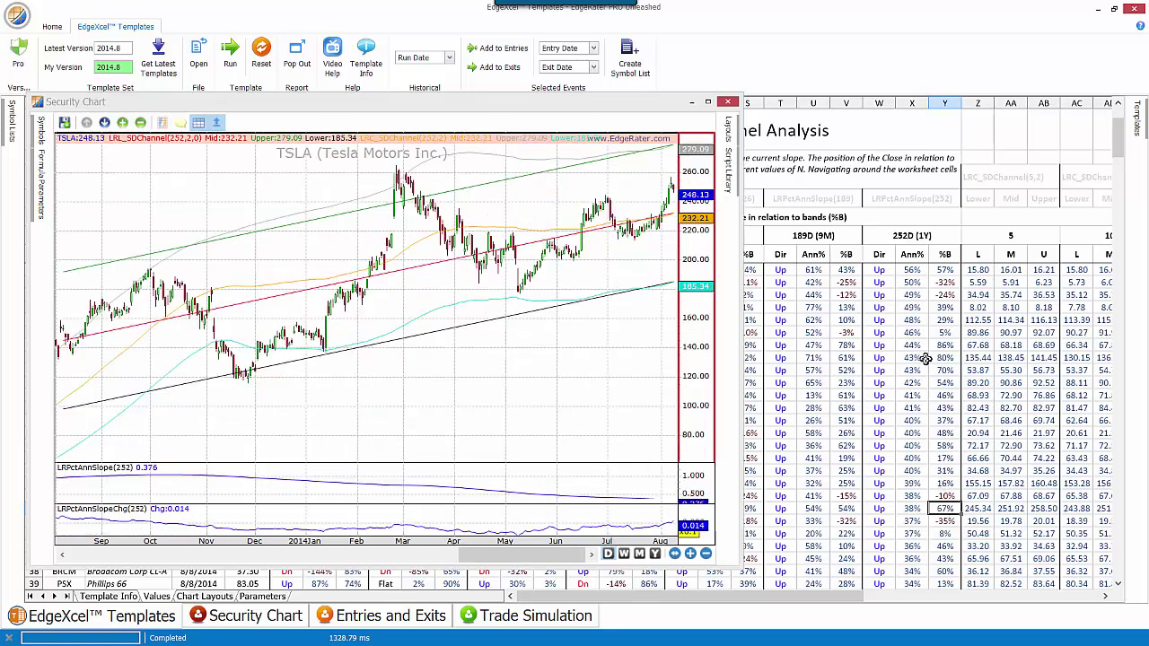
- Step TSLA's chart through progressively shorter regression periods, from 252 days to 21 days
{"action": "key", "text": "Left"}
{"action": "key", "text": "Left"}
{"action": "key", "text": "Left"}
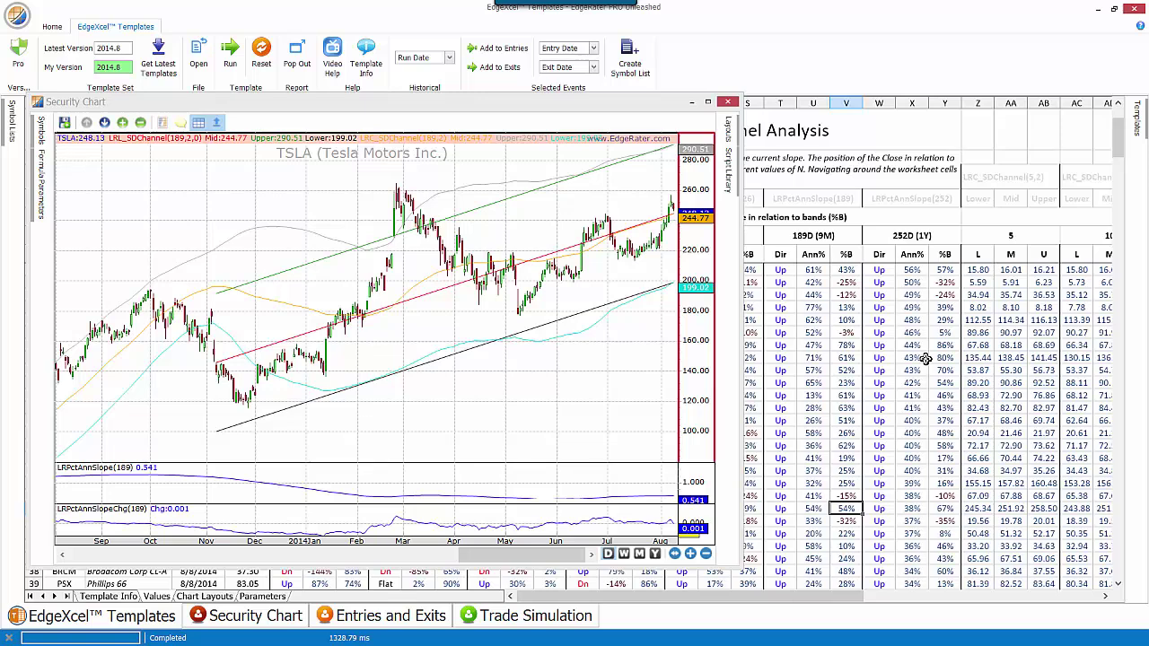
{"action": "key", "text": "Left"}
{"action": "key", "text": "Left"}
{"action": "key", "text": "Left"}
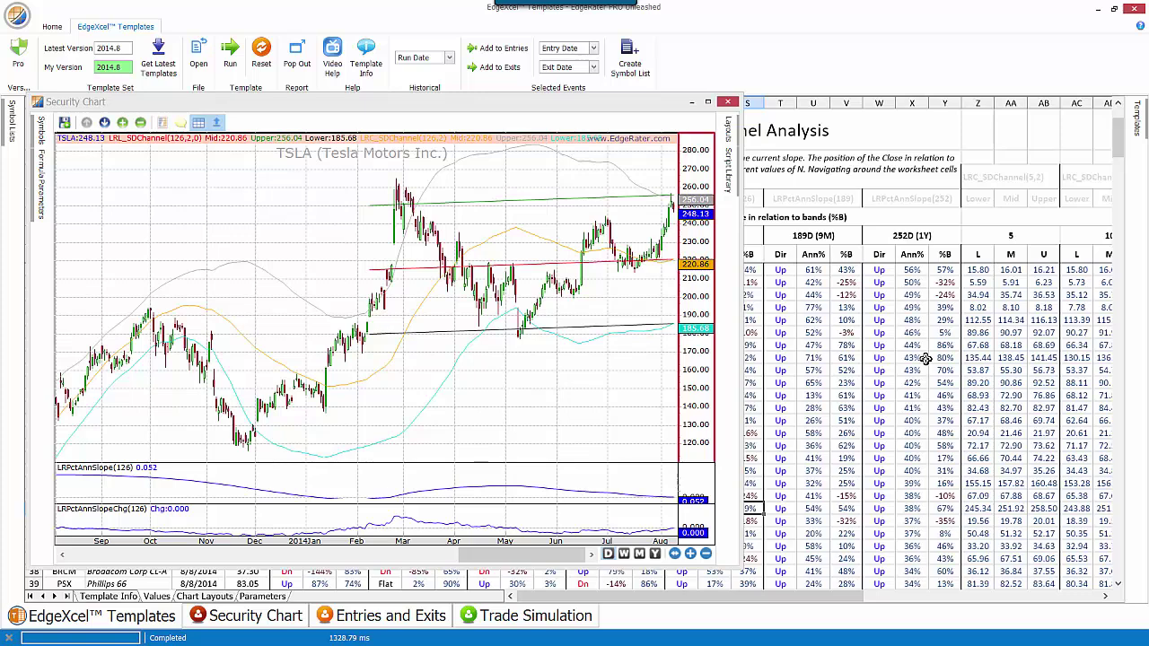
{"action": "key", "text": "Left"}
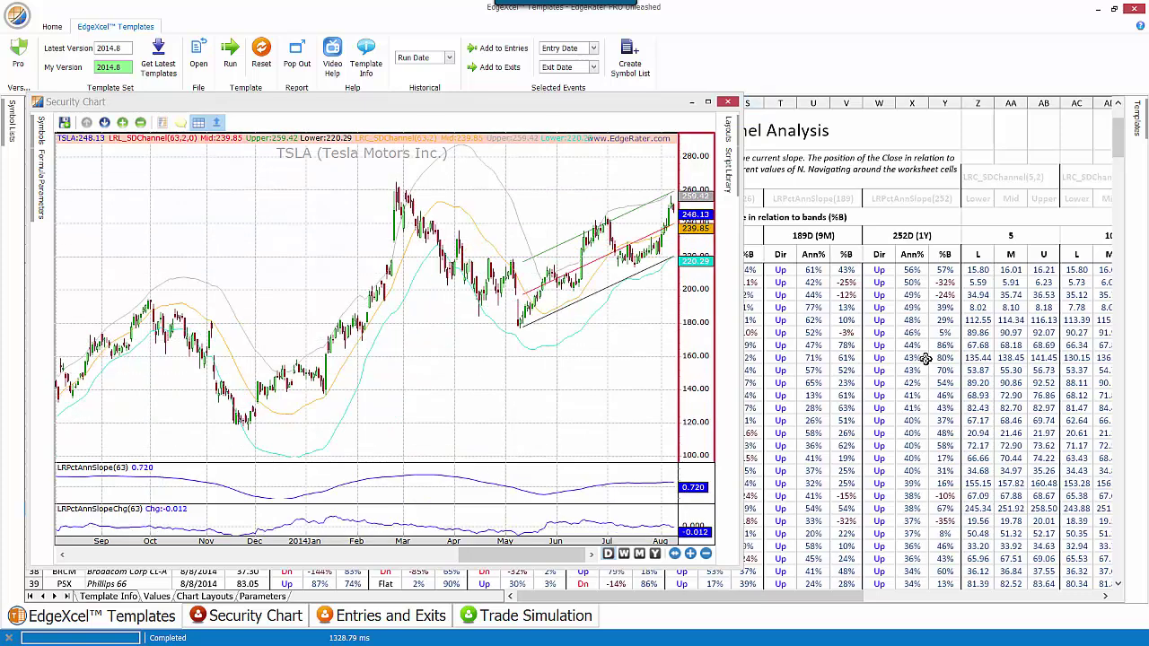
{"action": "key", "text": "Left"}
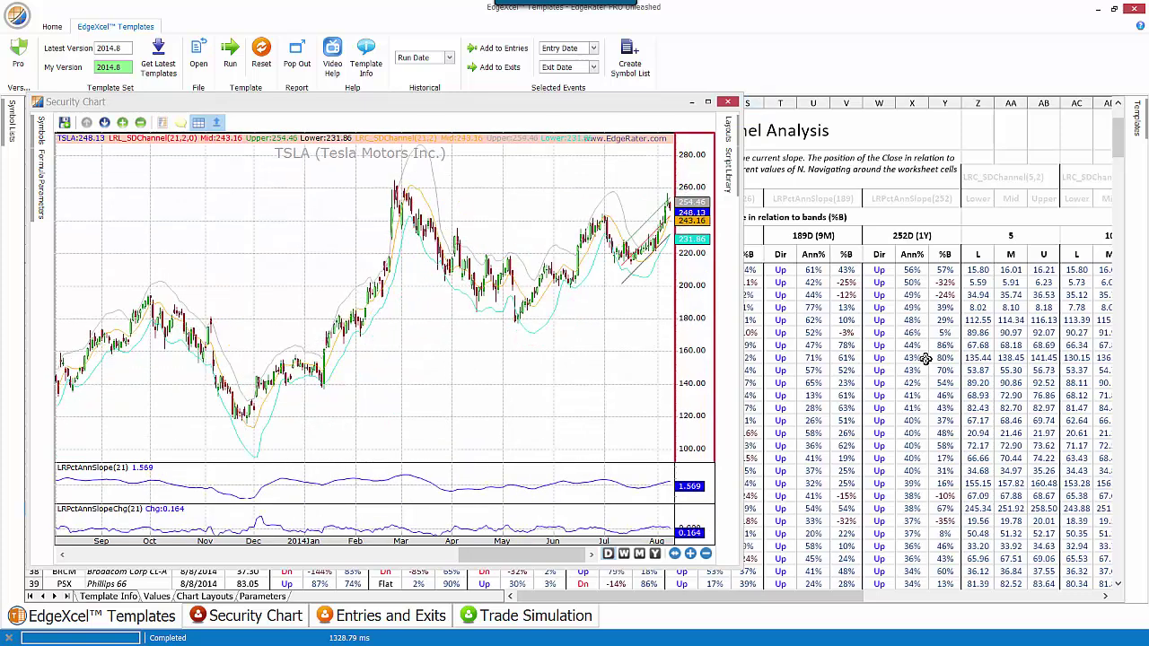
- Move the security chart off the results sheet and sort the results by the 10-day direction column
{"action": "left_click_drag", "start_coordinate": [661, 106], "coordinate": [698, 94]}
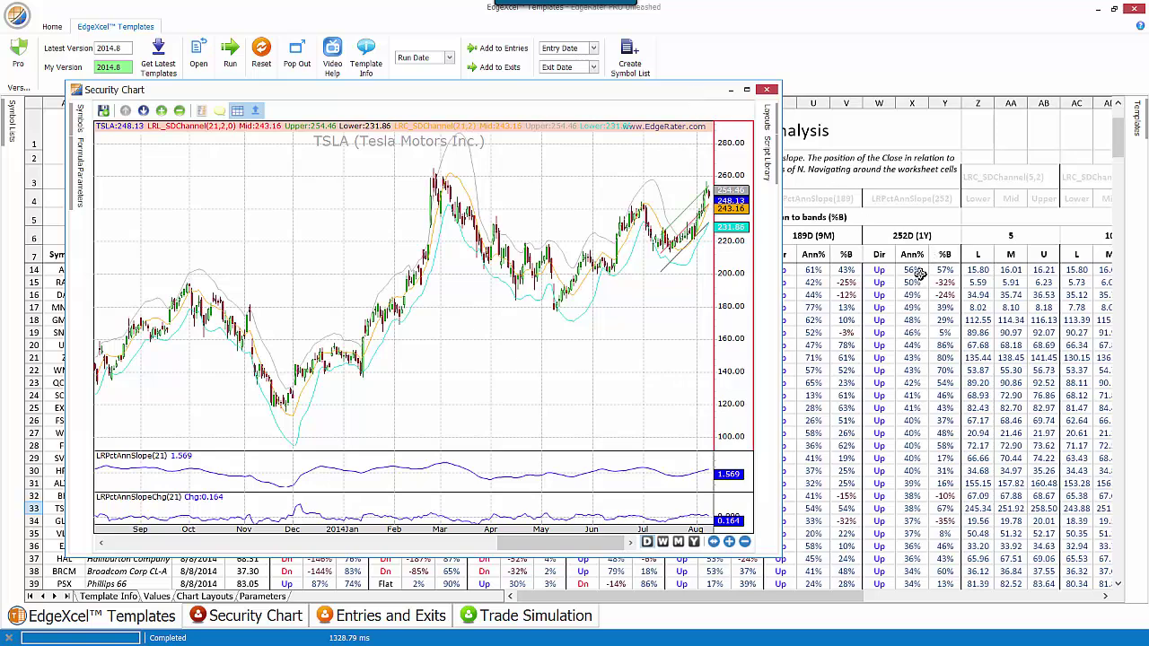
{"action": "left_click_drag", "start_coordinate": [651, 100], "coordinate": [663, 0]}
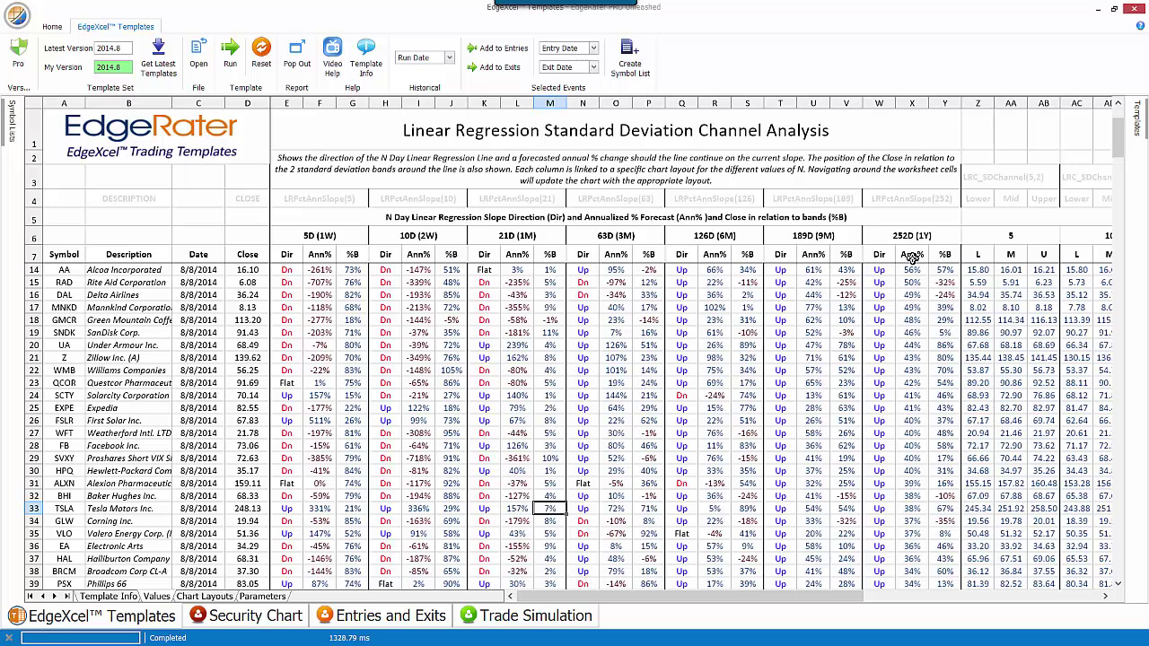
{"action": "left_click", "coordinate": [884, 256]}
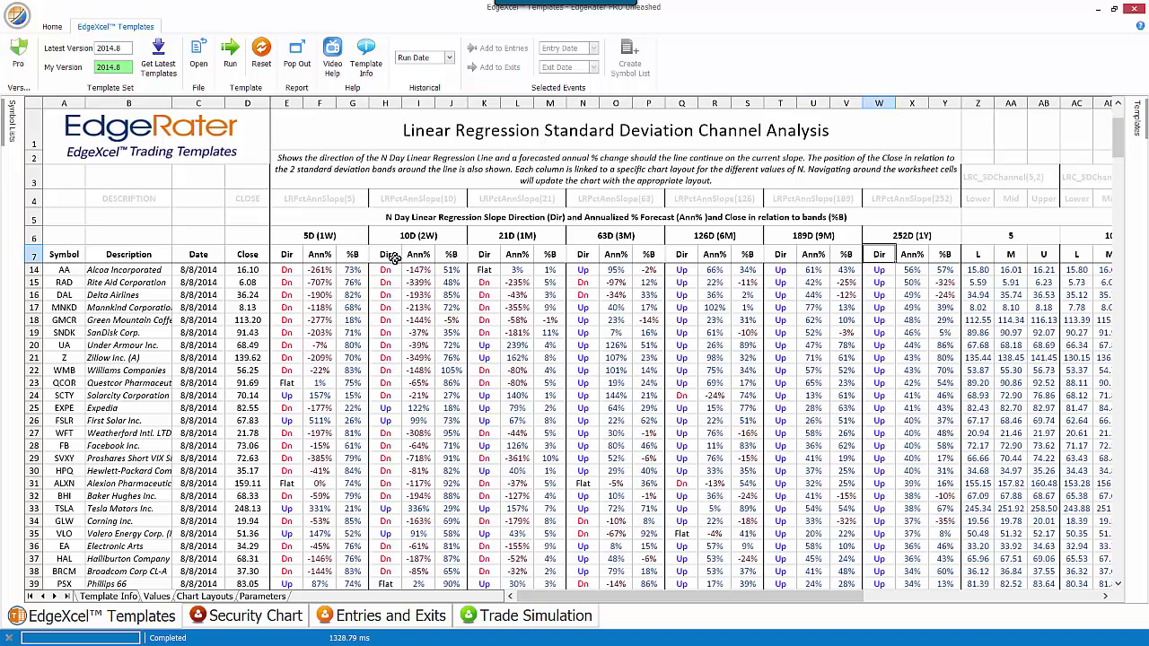
{"action": "left_click", "coordinate": [387, 256]}
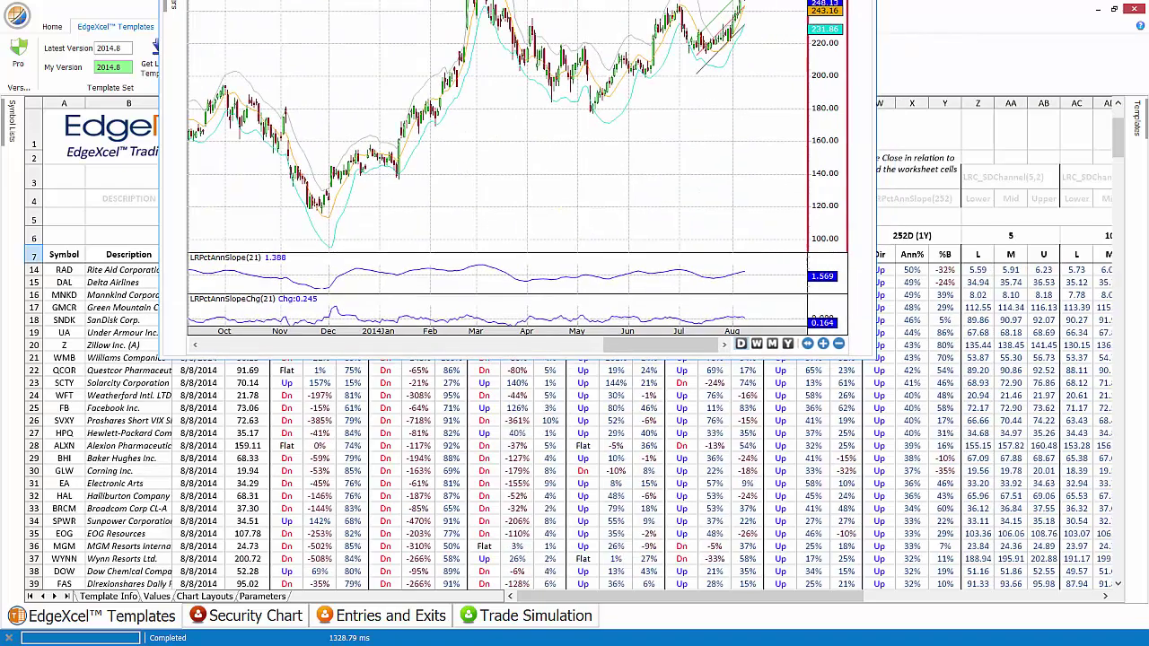
- Compare RAD's regression channel charts for the 252-day, 10-day and 5-day periods from its Ann% values, keeping the chart window clear of them
{"action": "left_click_drag", "start_coordinate": [913, 144], "coordinate": [875, 130]}
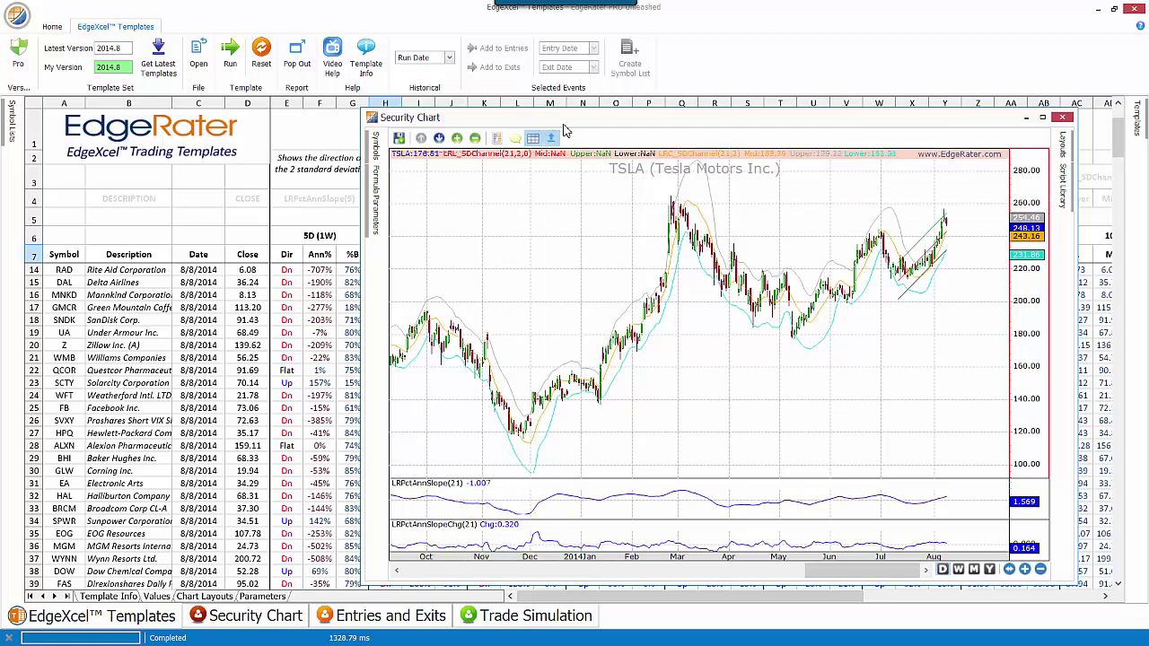
{"action": "left_click_drag", "start_coordinate": [682, 124], "coordinate": [405, 88]}
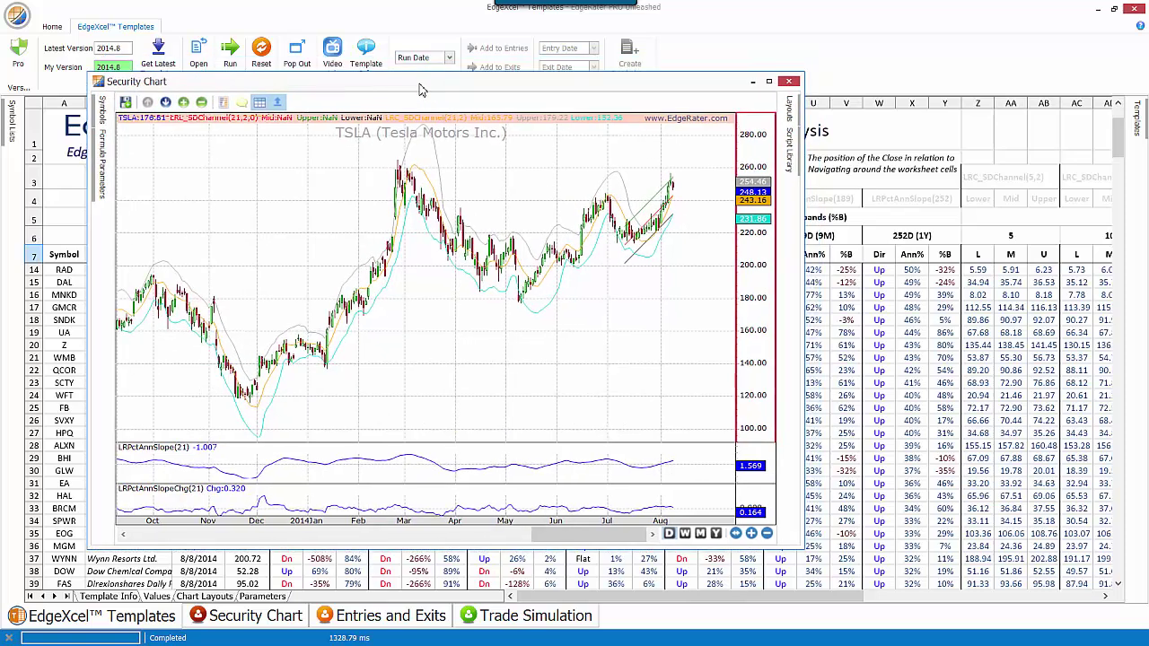
{"action": "left_click", "coordinate": [913, 272]}
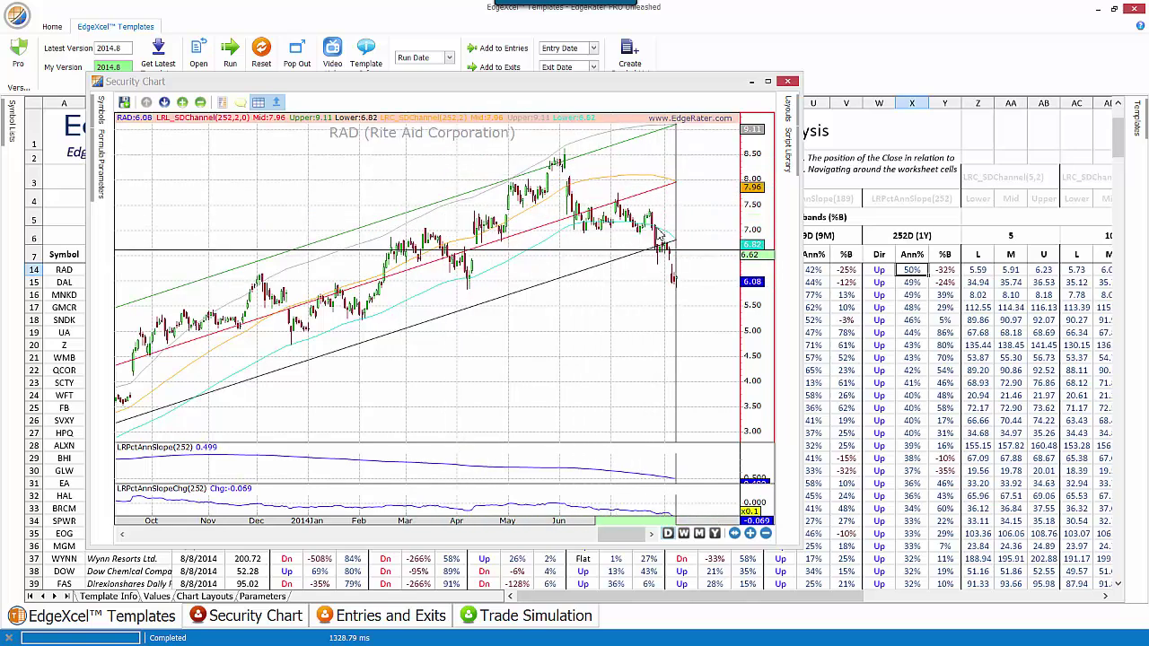
{"action": "left_click_drag", "start_coordinate": [664, 86], "coordinate": [997, 120]}
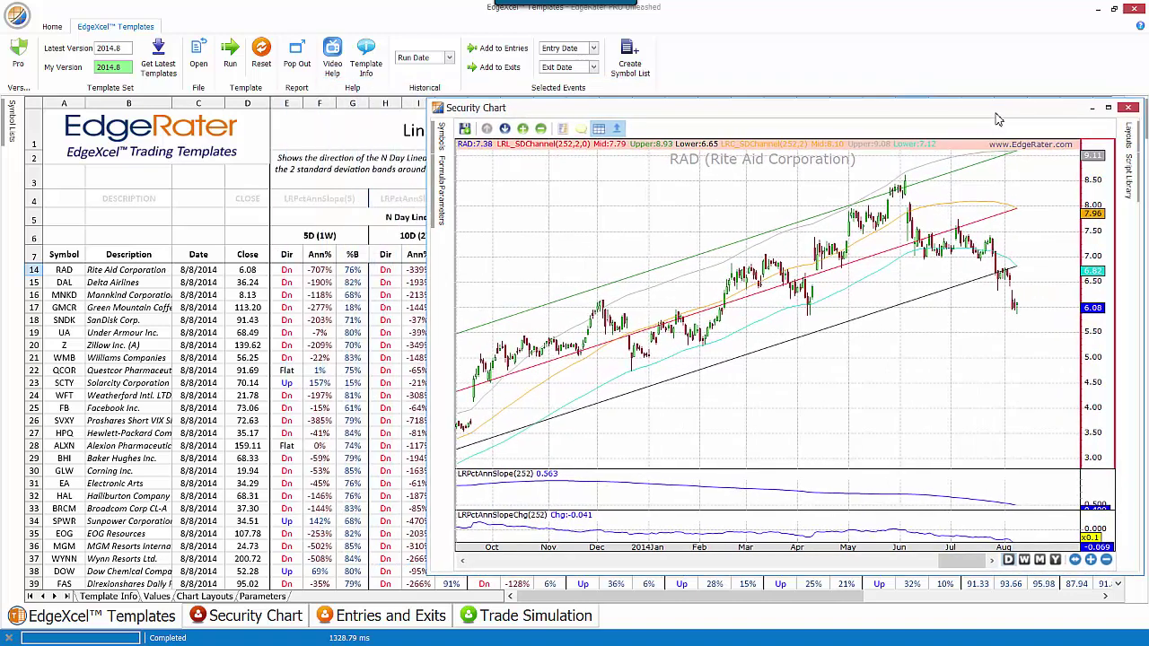
{"action": "left_click", "coordinate": [418, 274]}
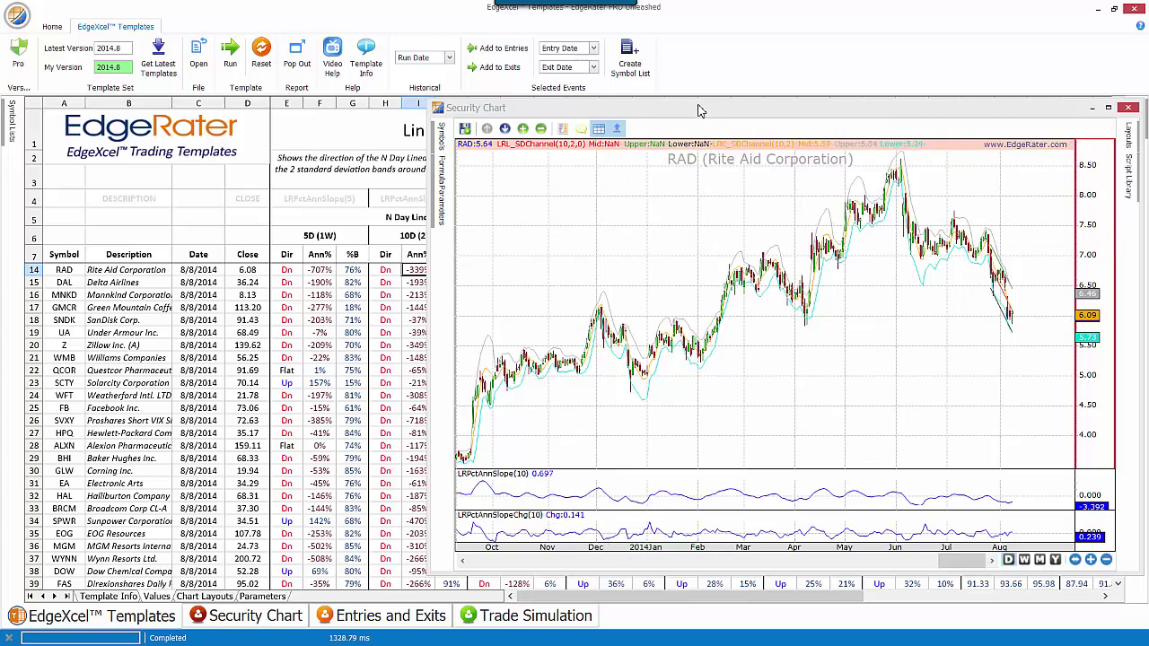
{"action": "mouse_move", "coordinate": [698, 108]}
{"action": "left_mouse_down"}
{"action": "mouse_move", "coordinate": [697, 366]}
{"action": "mouse_move", "coordinate": [610, 292]}
{"action": "mouse_move", "coordinate": [689, 187]}
{"action": "mouse_move", "coordinate": [725, 101]}
{"action": "mouse_move", "coordinate": [694, 92]}
{"action": "left_mouse_up"}
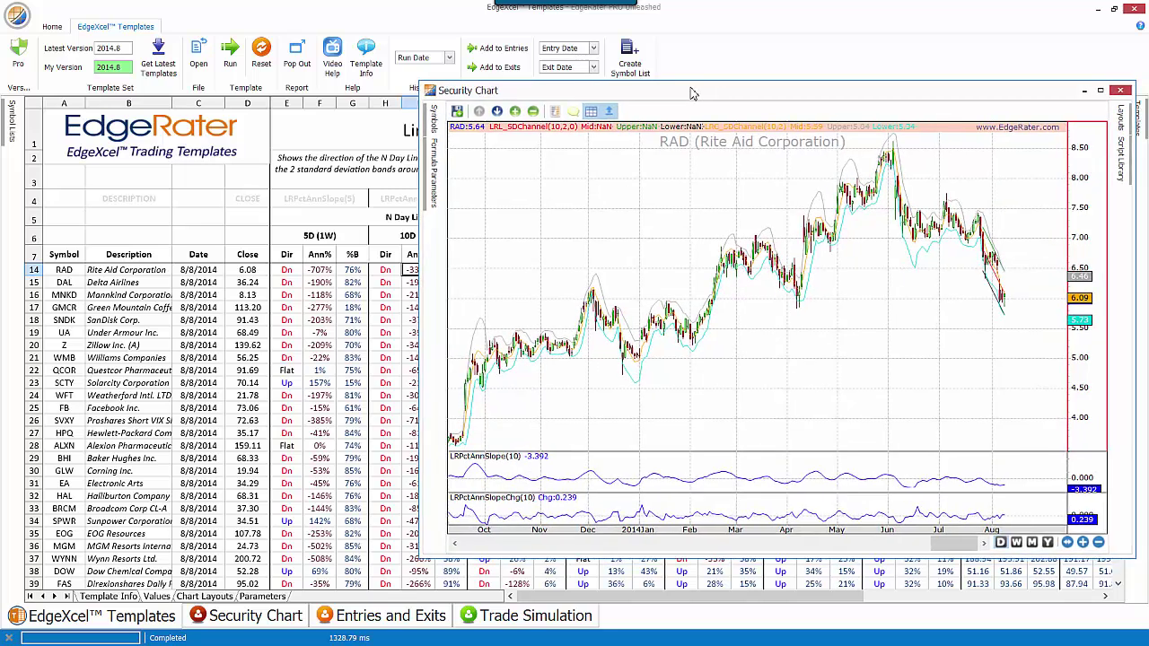
{"action": "left_click", "coordinate": [331, 270]}
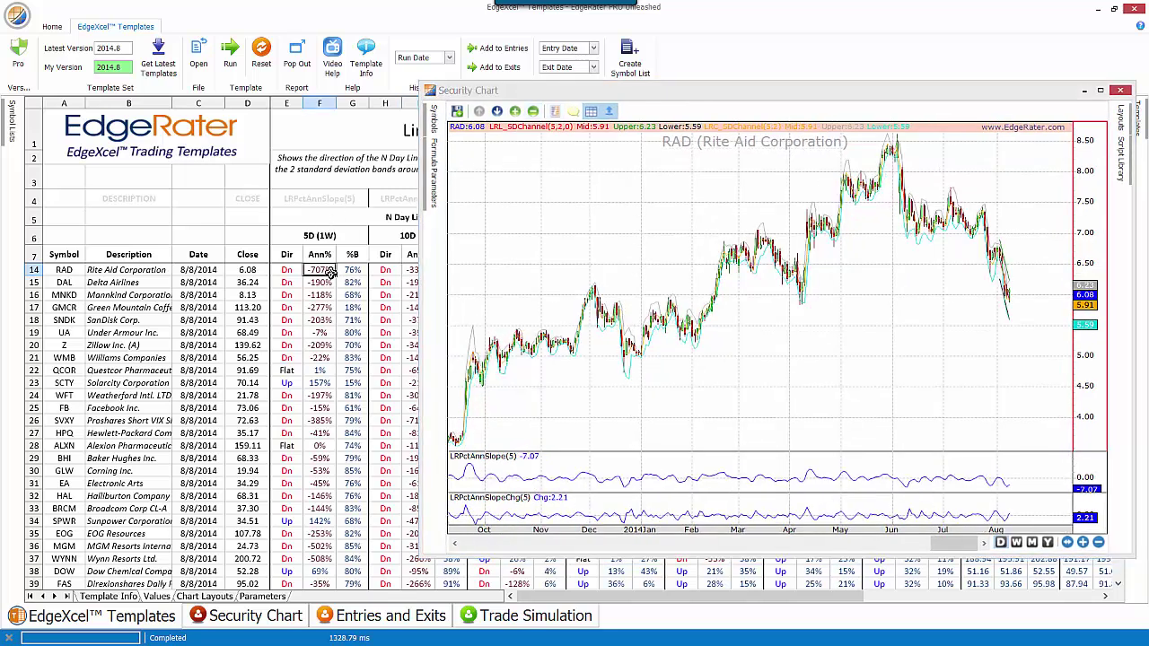
- Move the security chart off the 252-day columns and sort the results by the 252-day Ann% column in descending order
{"action": "left_click_drag", "start_coordinate": [592, 95], "coordinate": [330, 89]}
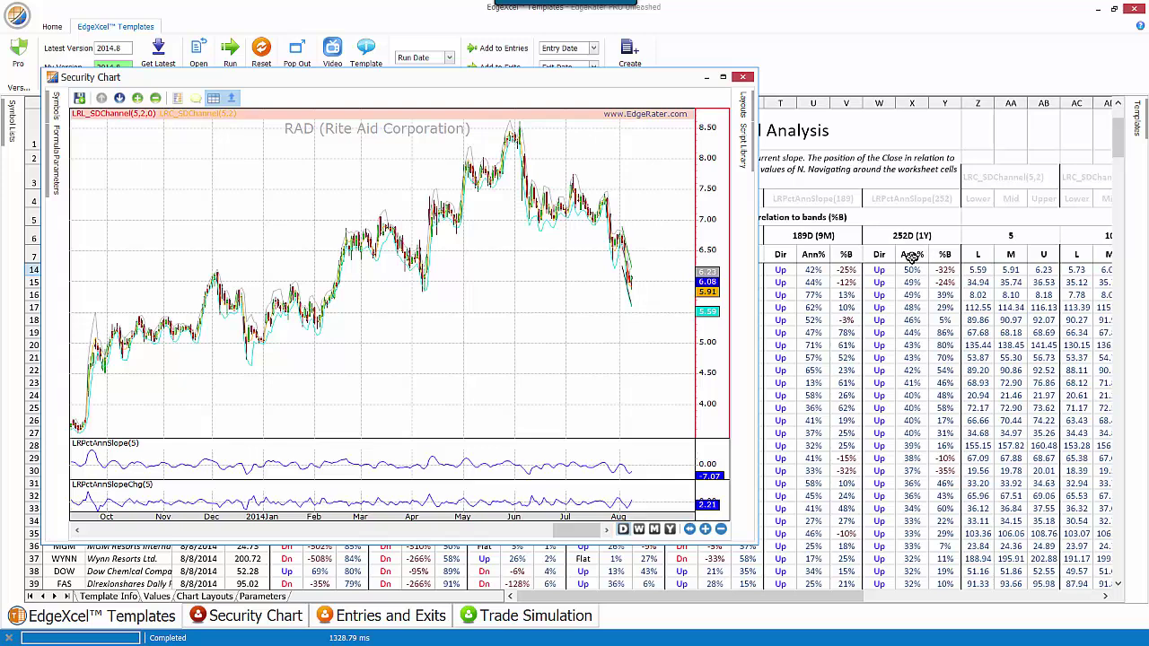
{"action": "left_click", "coordinate": [912, 255]}
{"action": "left_click", "coordinate": [912, 255]}
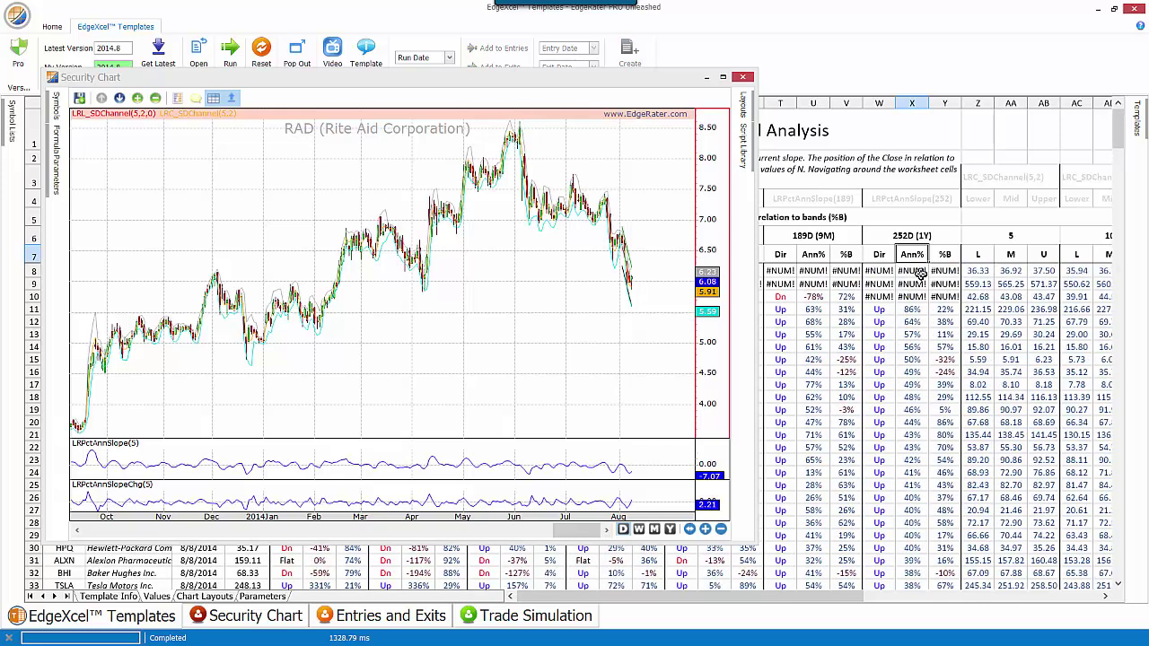
- View the 252-day channel charts of ICPT, LNG and SNDK from their Ann% values
{"action": "left_click", "coordinate": [920, 311]}
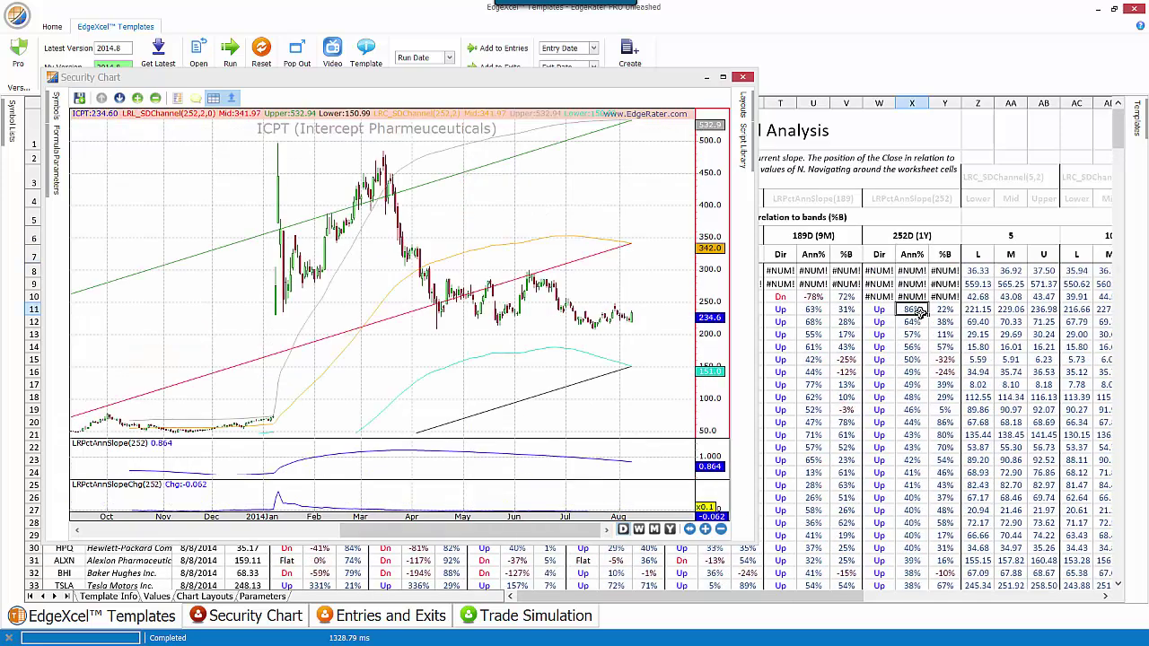
{"action": "left_click", "coordinate": [917, 323]}
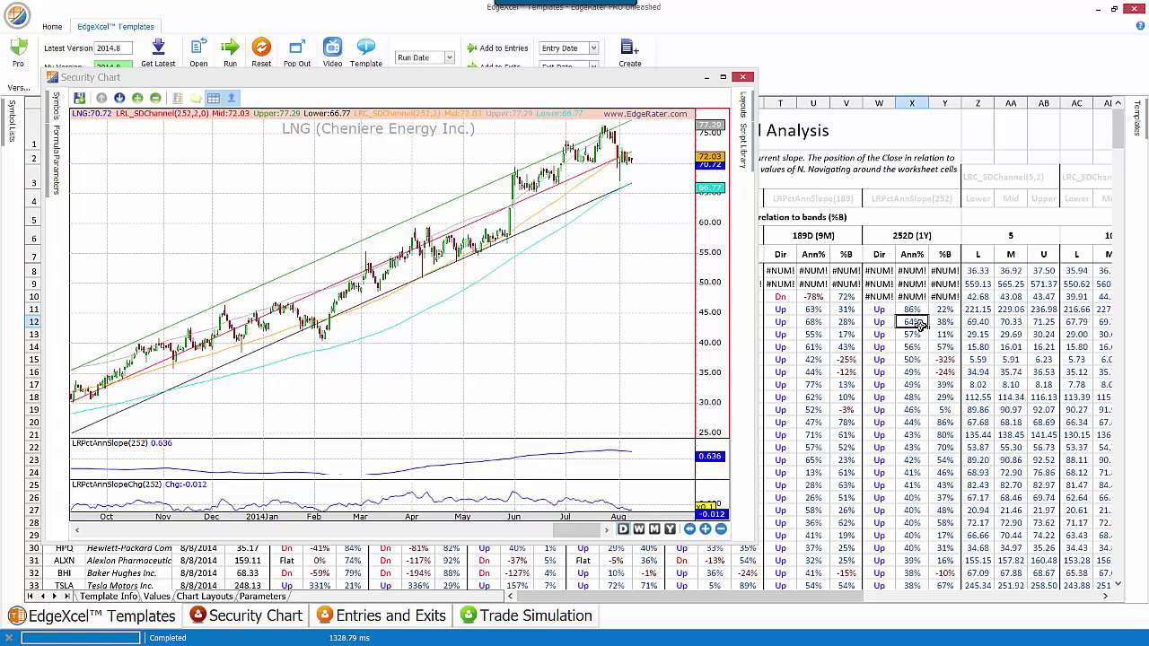
{"action": "left_click", "coordinate": [913, 411]}
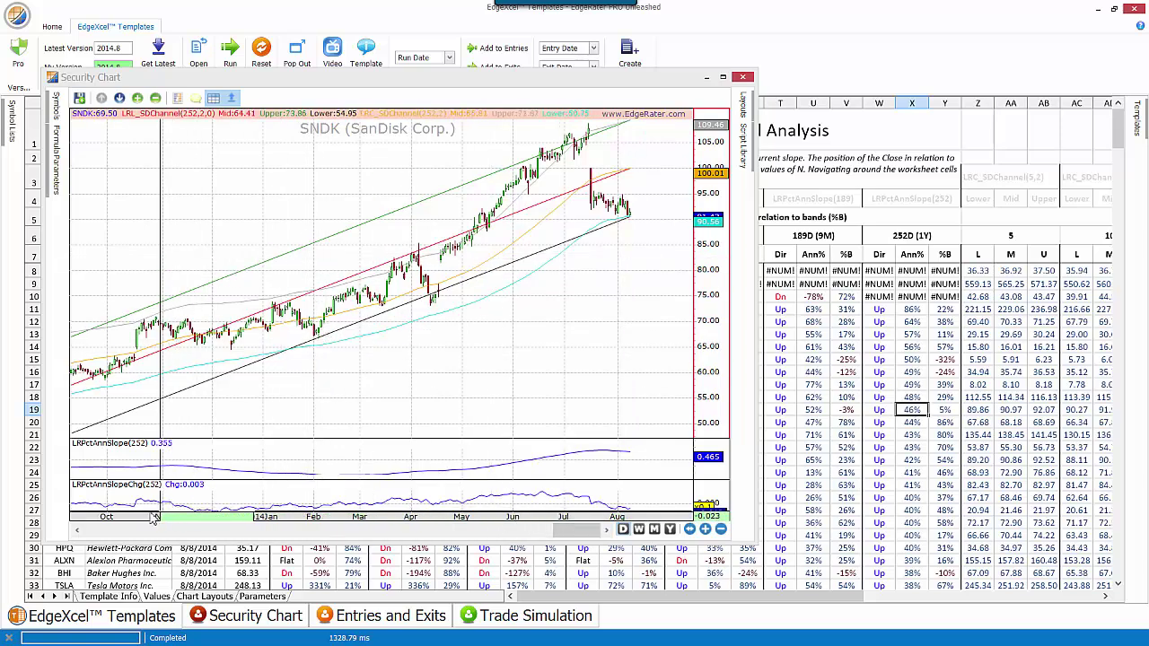
- Compress the time axis of SNDK's chart to show the whole 252-day channel, and reposition and enlarge the chart window
{"action": "left_click_drag", "start_coordinate": [144, 517], "coordinate": [226, 510]}
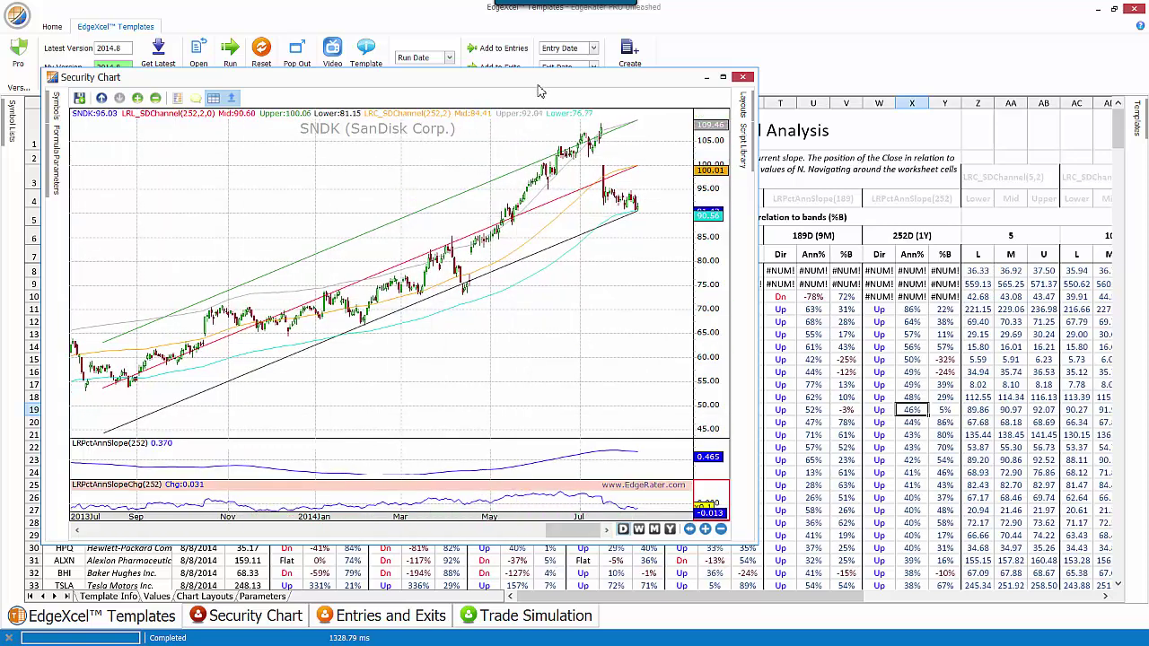
{"action": "left_click_drag", "start_coordinate": [541, 87], "coordinate": [535, 118]}
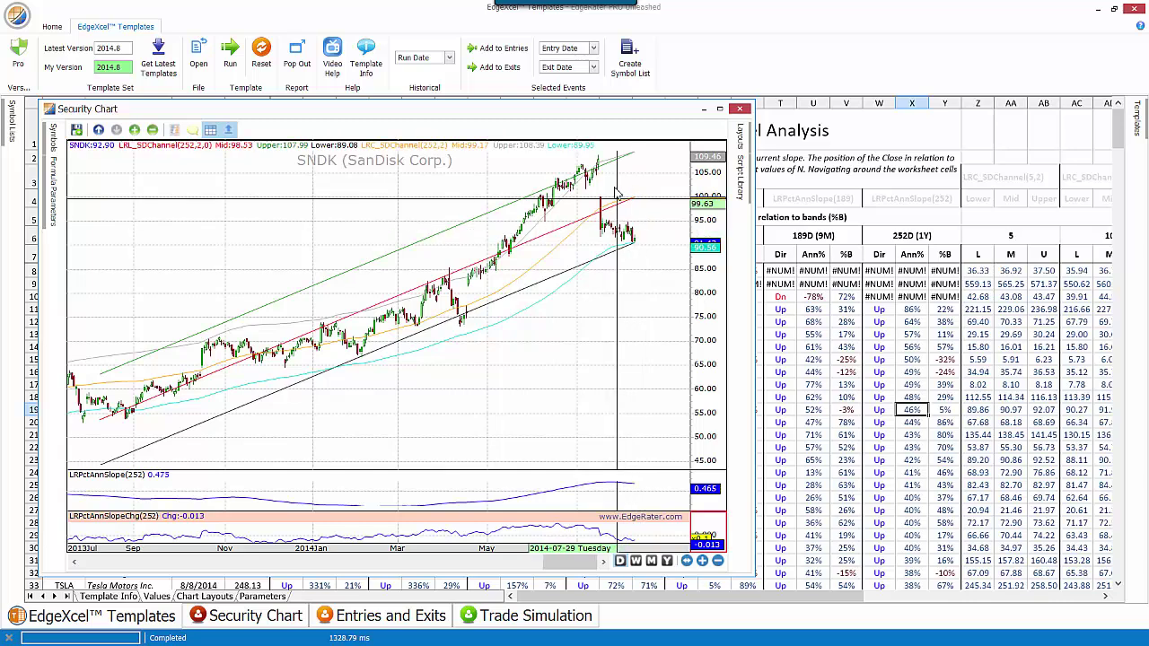
{"action": "left_click_drag", "start_coordinate": [601, 114], "coordinate": [589, 86]}
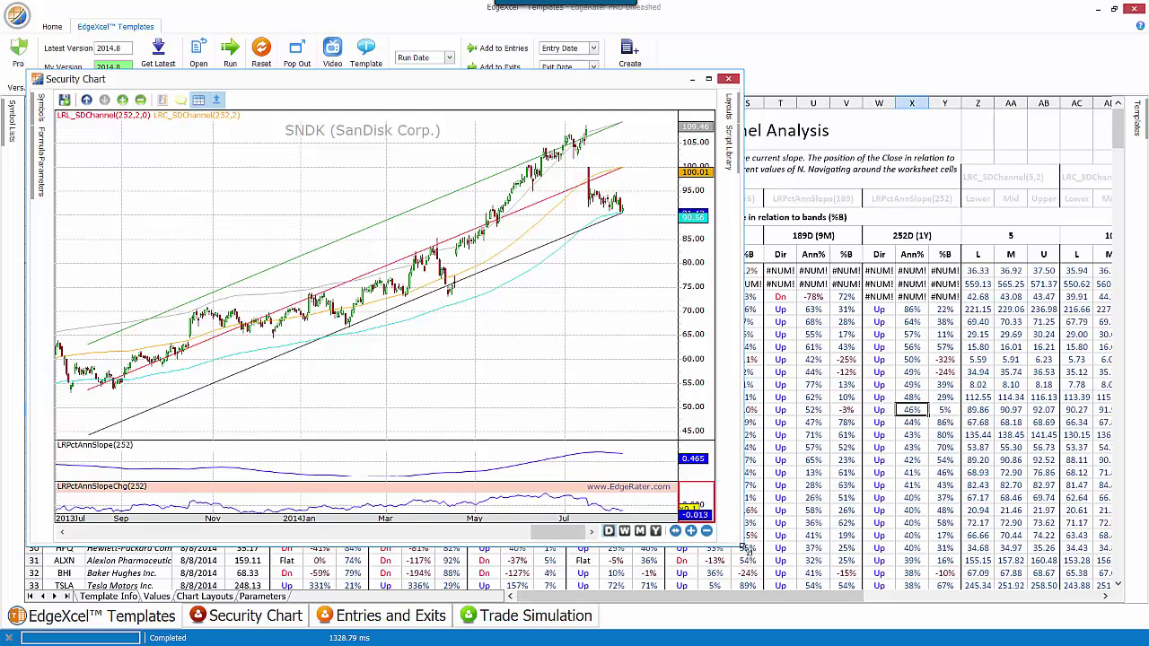
{"action": "left_click_drag", "start_coordinate": [743, 546], "coordinate": [815, 571]}
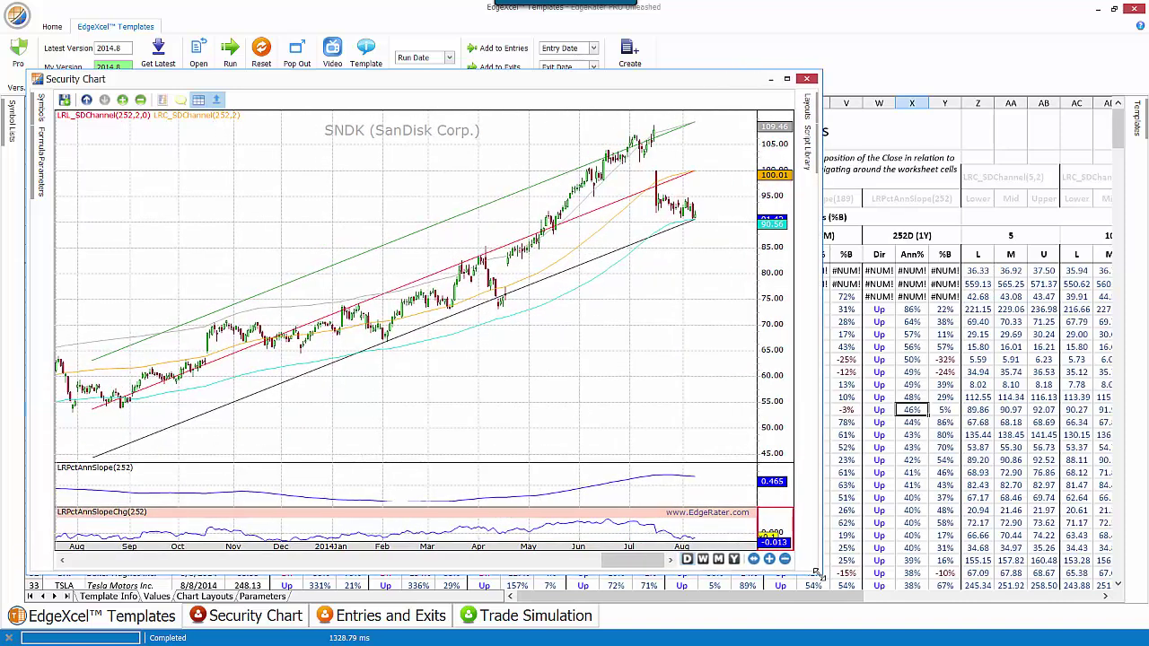